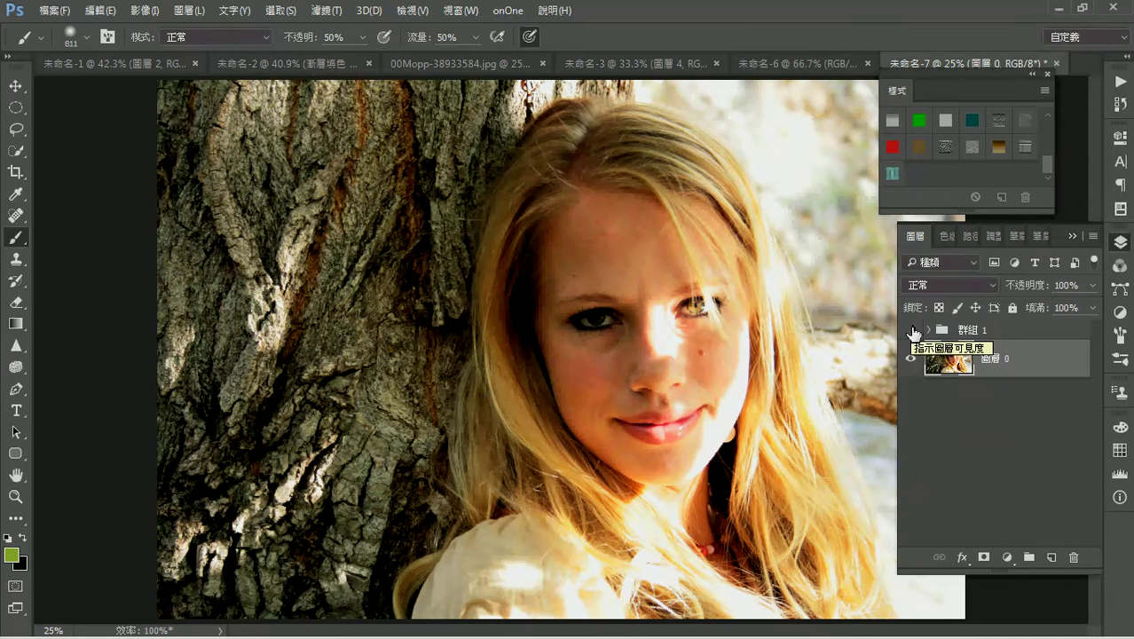
- Toggle the textured group and its inner layers on and off to compare, leaving the group hidden
{"action": "left_click", "coordinate": [910, 330]}
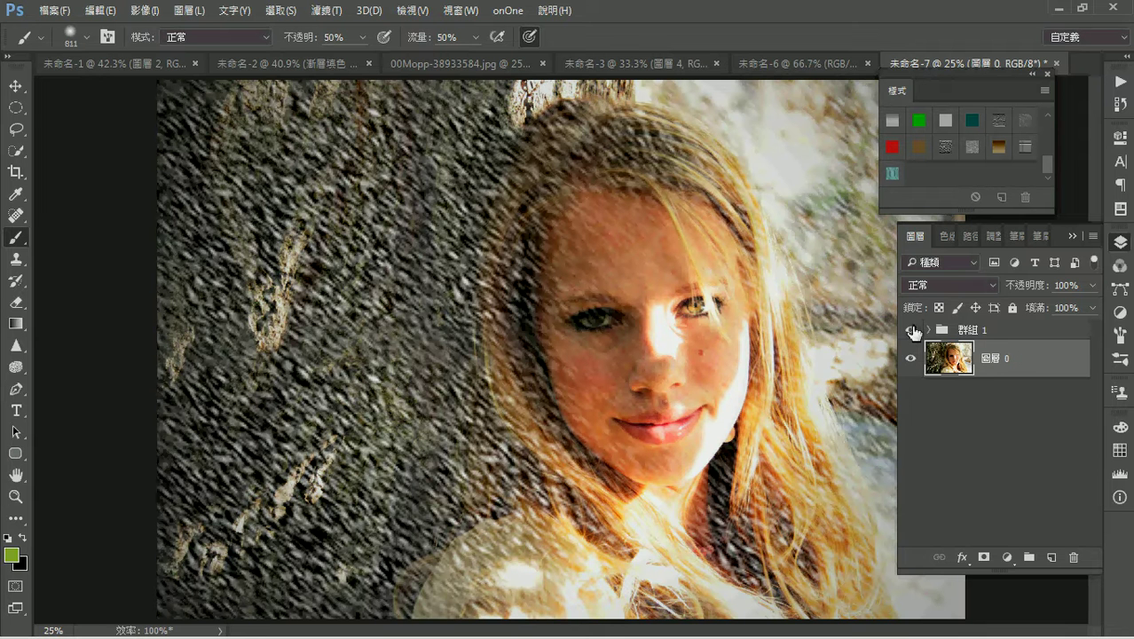
{"action": "left_click", "coordinate": [911, 330]}
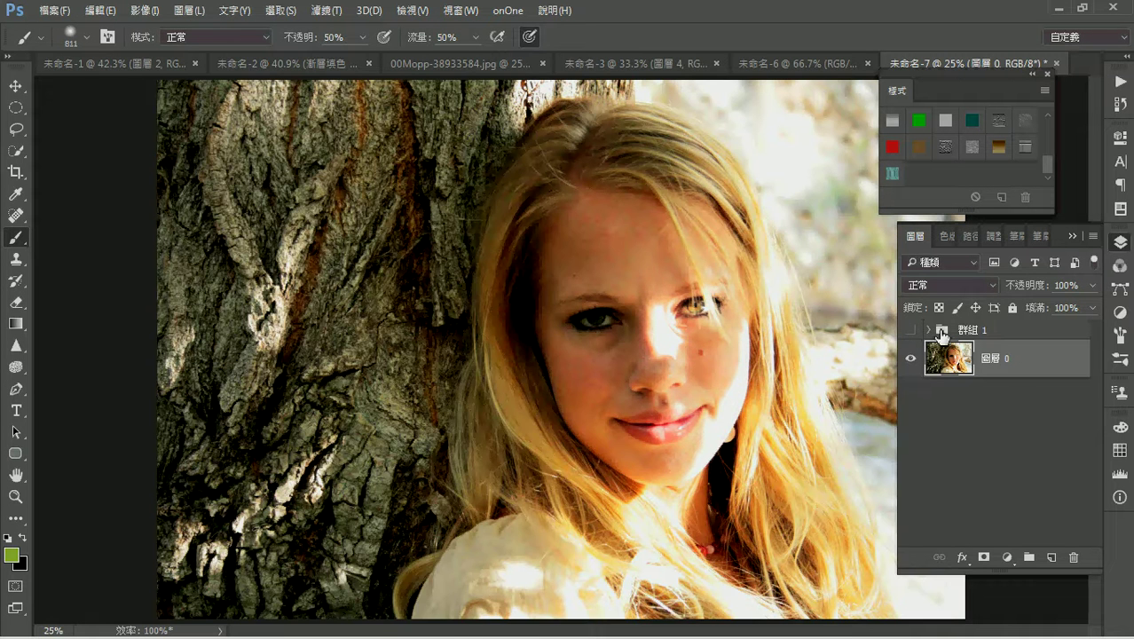
{"action": "left_click", "coordinate": [910, 330]}
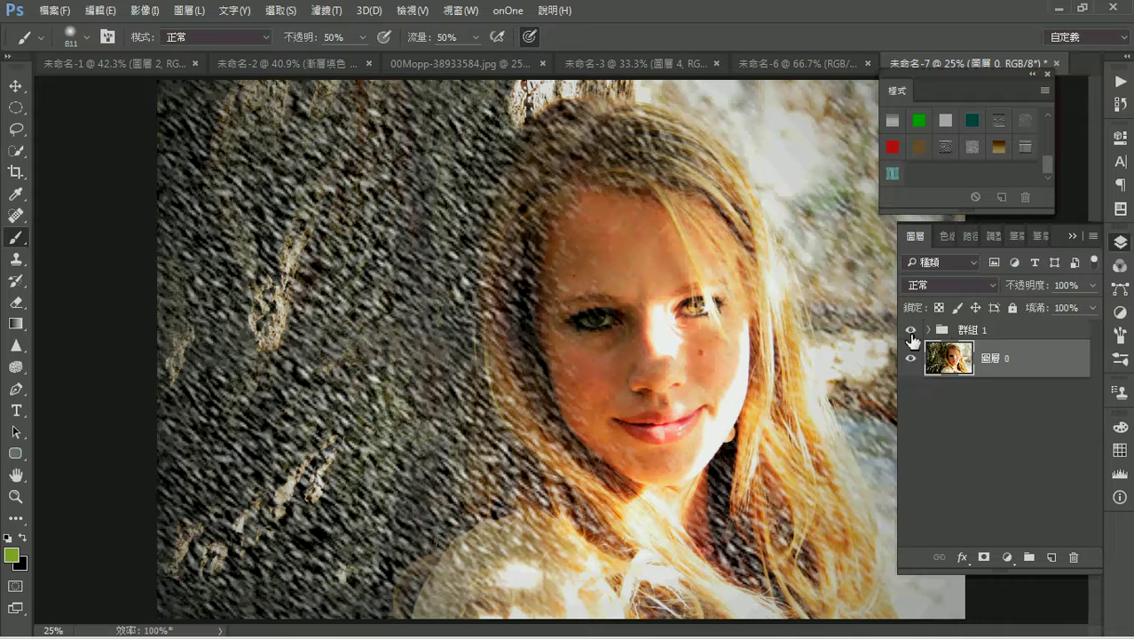
{"action": "left_click", "coordinate": [928, 329]}
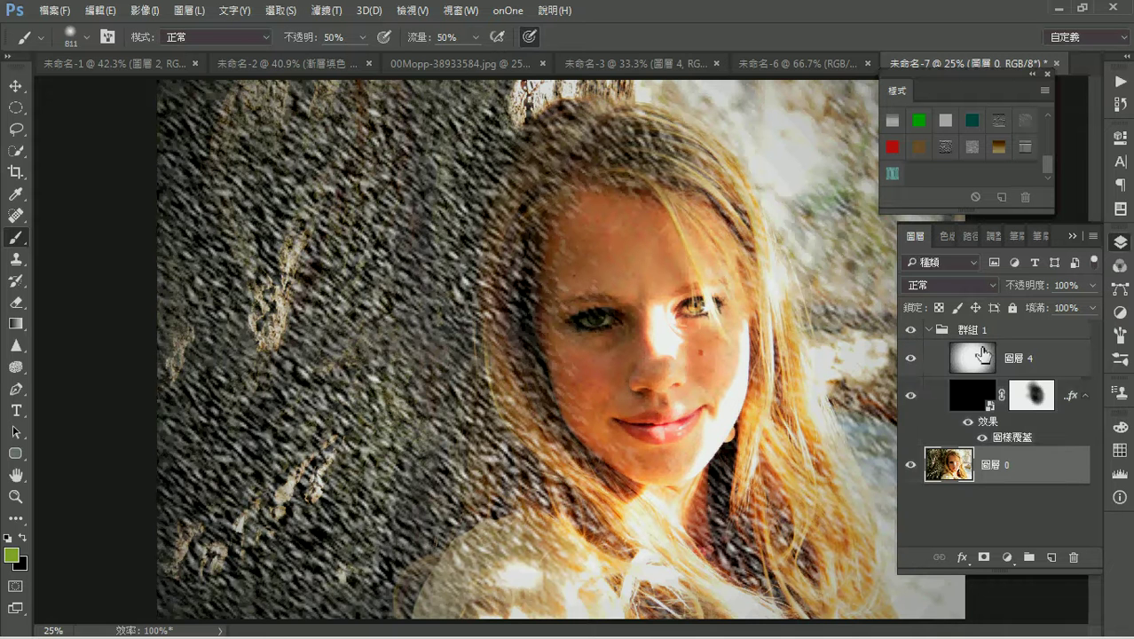
{"action": "left_click", "coordinate": [923, 362]}
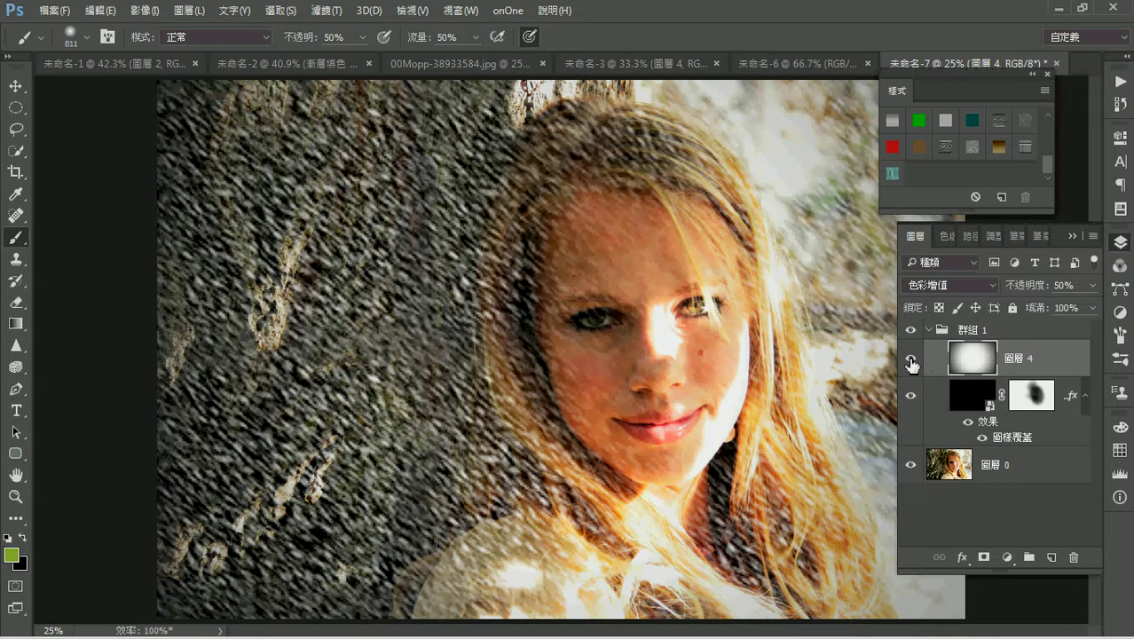
{"action": "left_click", "coordinate": [910, 358]}
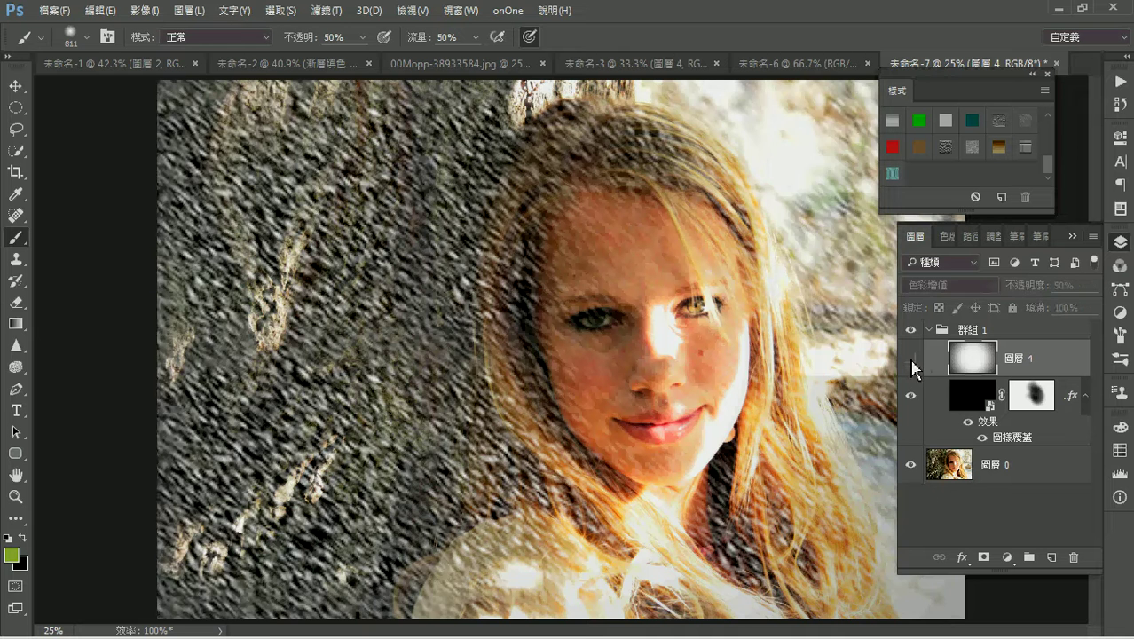
{"action": "left_click", "coordinate": [911, 358]}
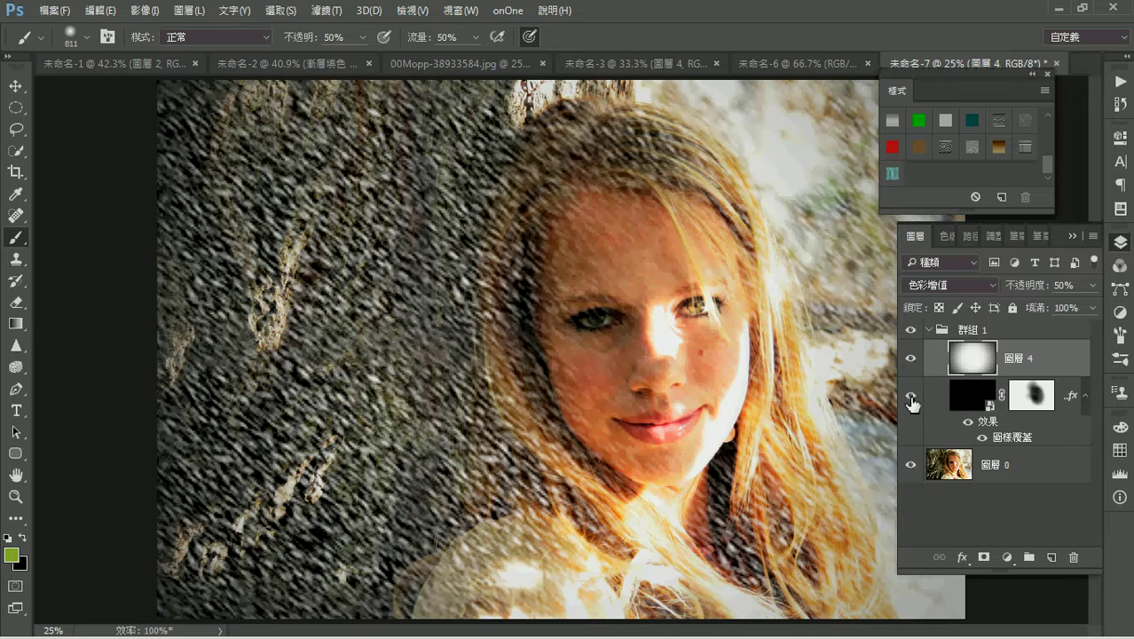
{"action": "left_click", "coordinate": [910, 400]}
{"action": "left_click", "coordinate": [910, 399]}
{"action": "left_click", "coordinate": [929, 330]}
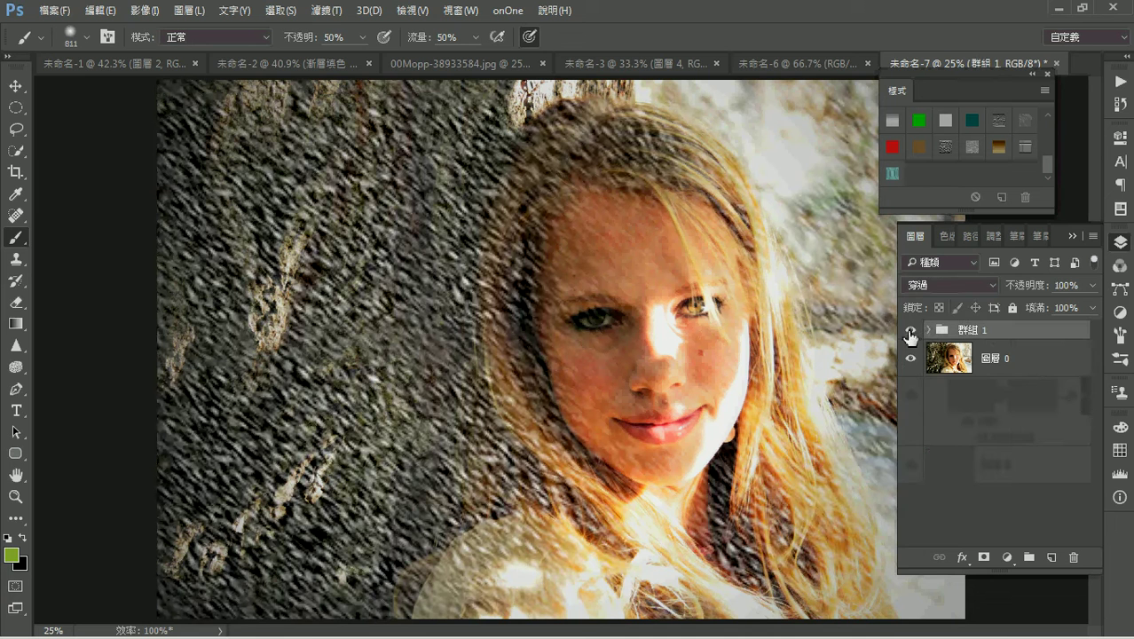
{"action": "left_click", "coordinate": [910, 329]}
- Add a new layer above photo layer 圖層 0 and fill it with black (黑色)
{"action": "left_click", "coordinate": [1034, 355]}
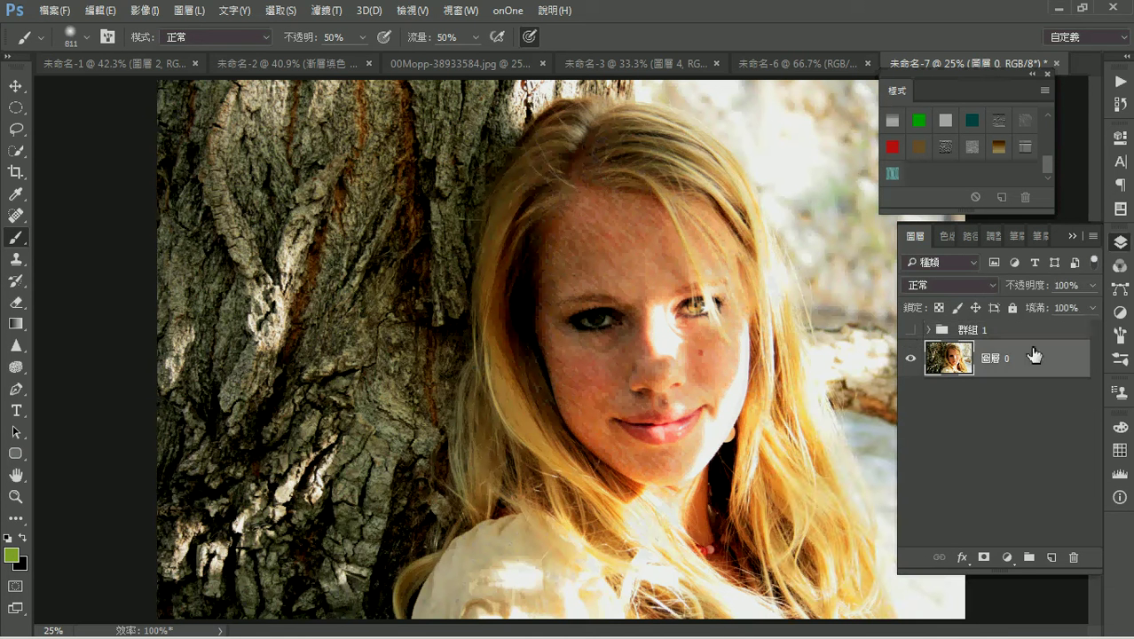
{"action": "left_click", "coordinate": [1051, 557]}
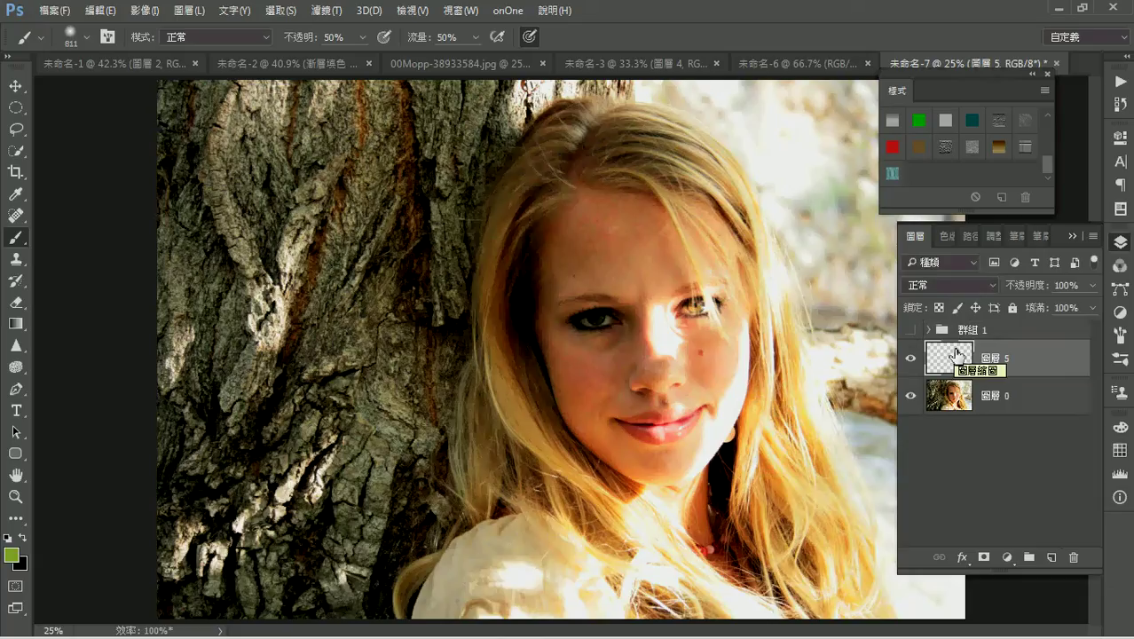
{"action": "key", "text": "shift+F5"}
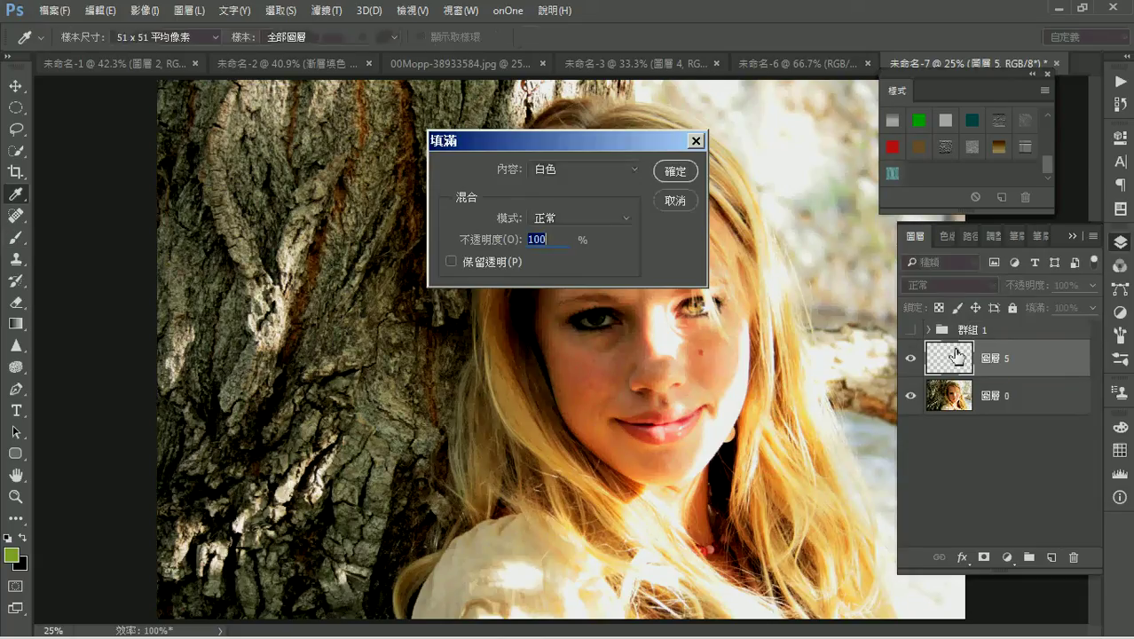
{"action": "left_click", "coordinate": [628, 169]}
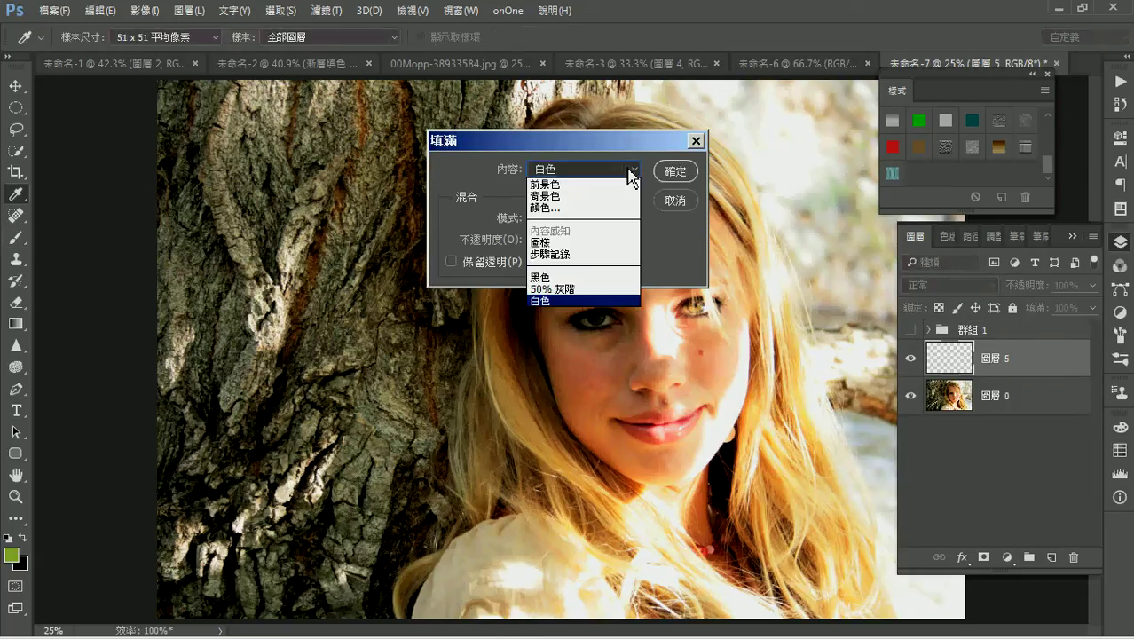
{"action": "left_click", "coordinate": [559, 277]}
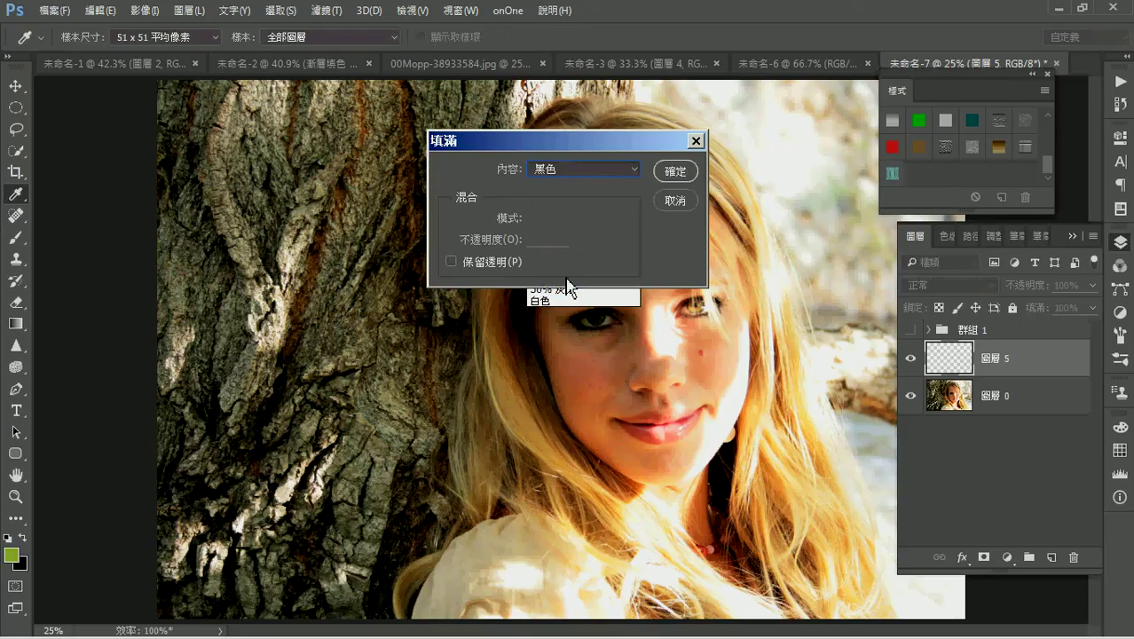
{"action": "left_click", "coordinate": [672, 173]}
{"action": "key", "text": "b"}
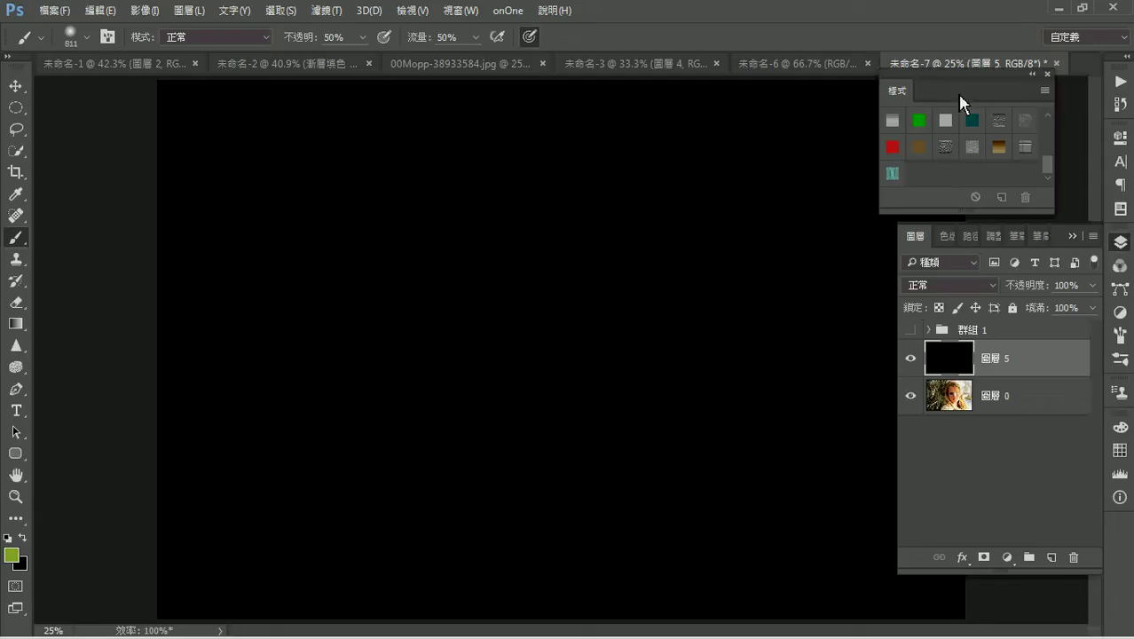
- Reopen the Styles panel via Window > 樣式 and apply the 下雪 style to 圖層 5
{"action": "left_click", "coordinate": [1047, 74]}
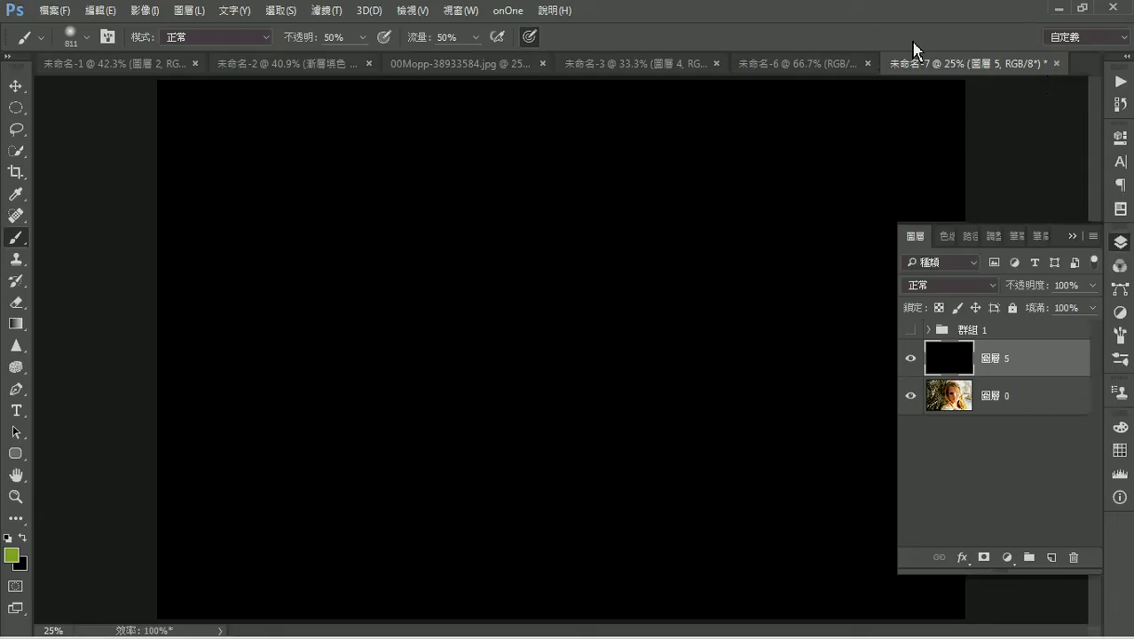
{"action": "left_click", "coordinate": [465, 12]}
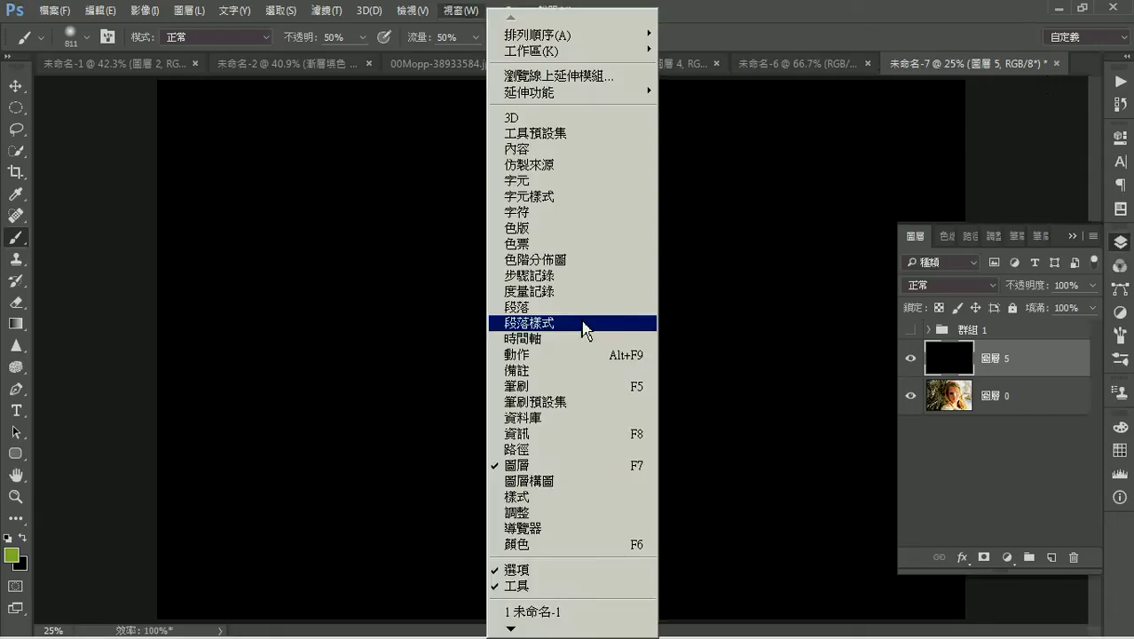
{"action": "left_click", "coordinate": [579, 502]}
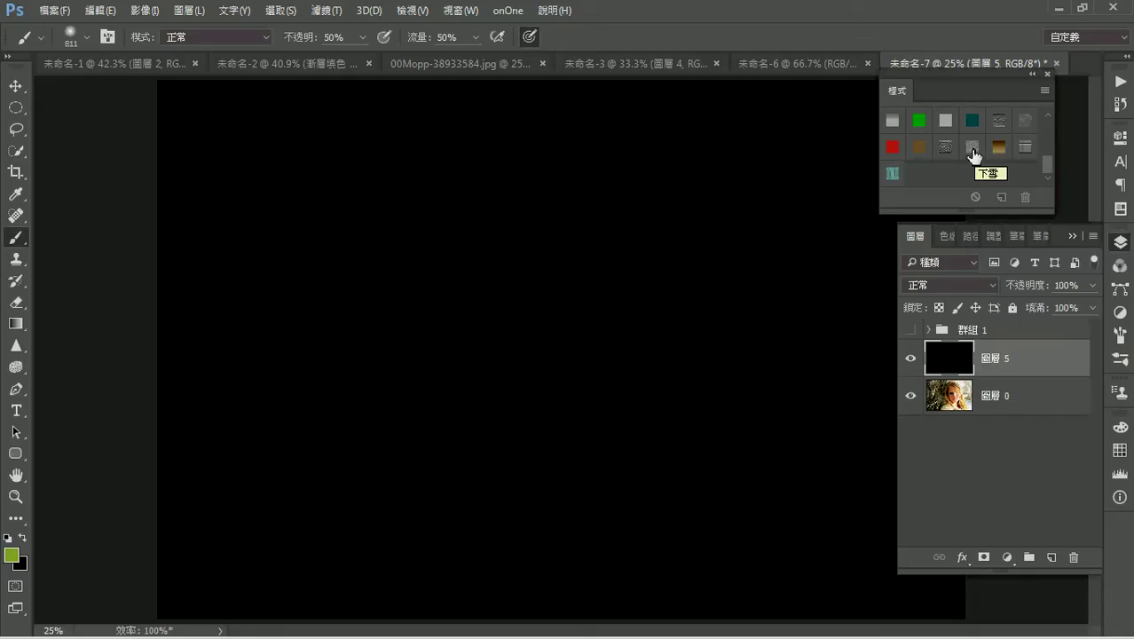
{"action": "left_click", "coordinate": [972, 148]}
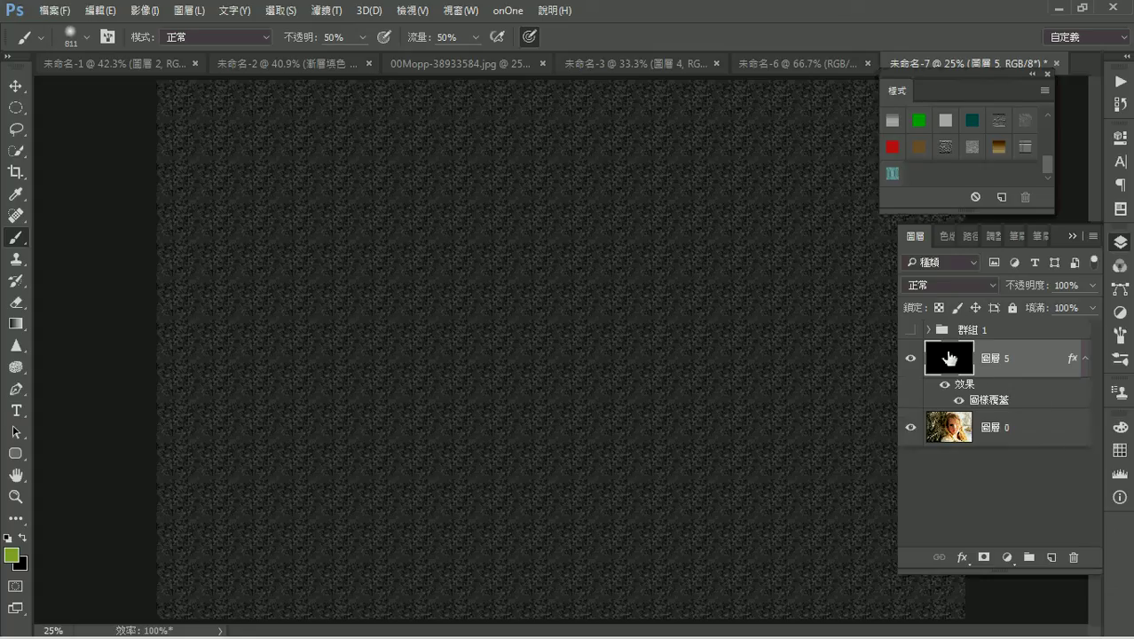
- Try converting the layer to a smart object, then undo and remove its pattern style
{"action": "right_click", "coordinate": [1037, 366]}
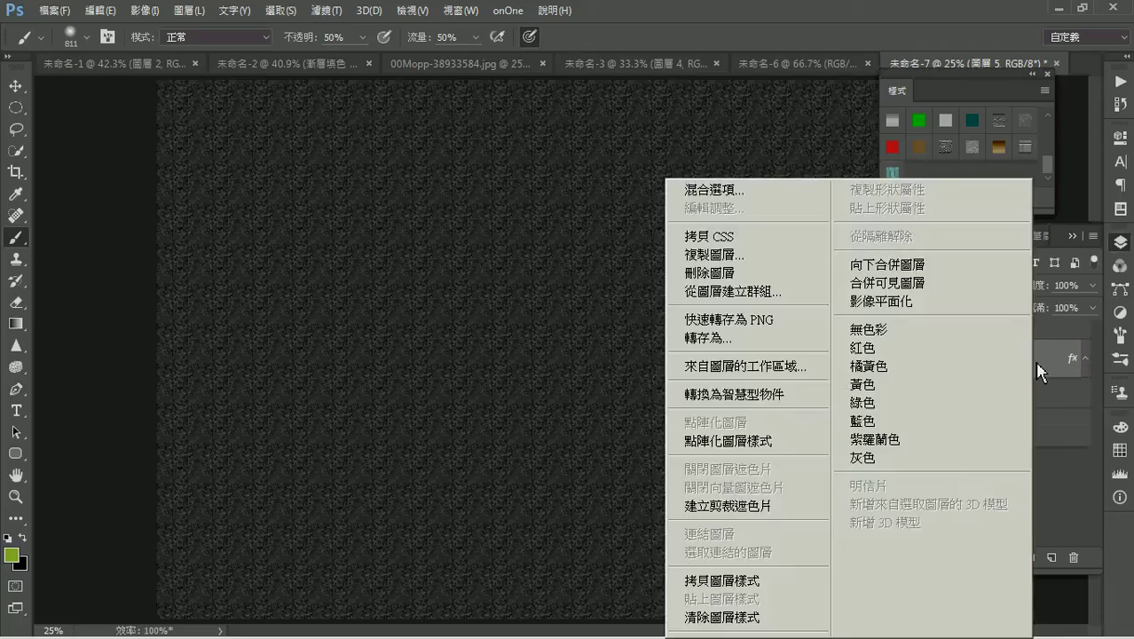
{"action": "left_click", "coordinate": [790, 394]}
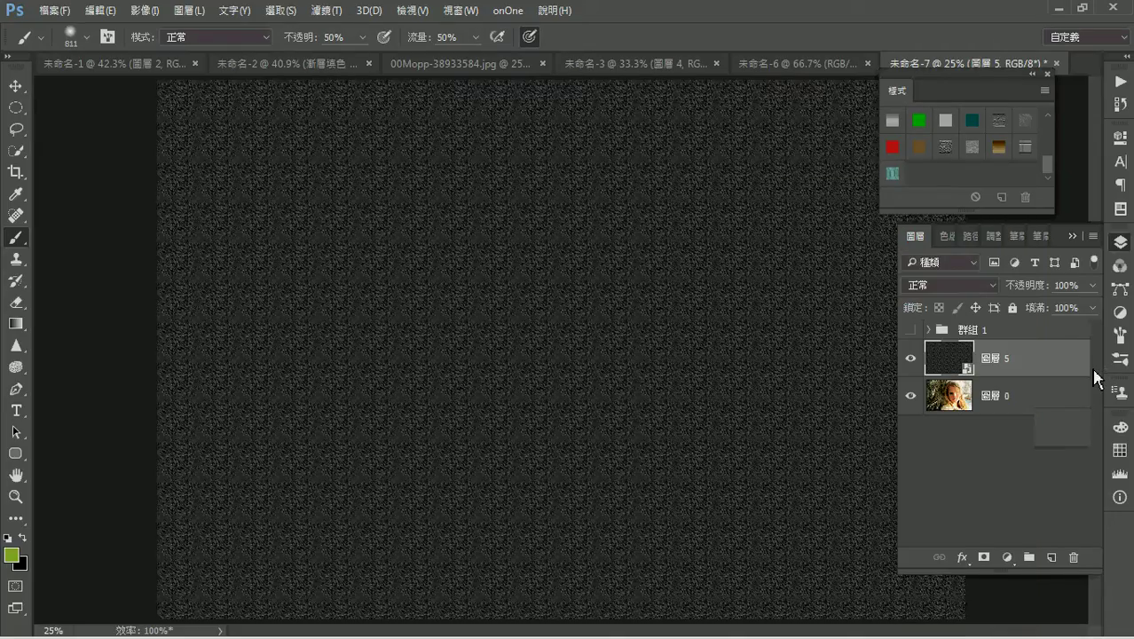
{"action": "key", "text": "ctrl+z"}
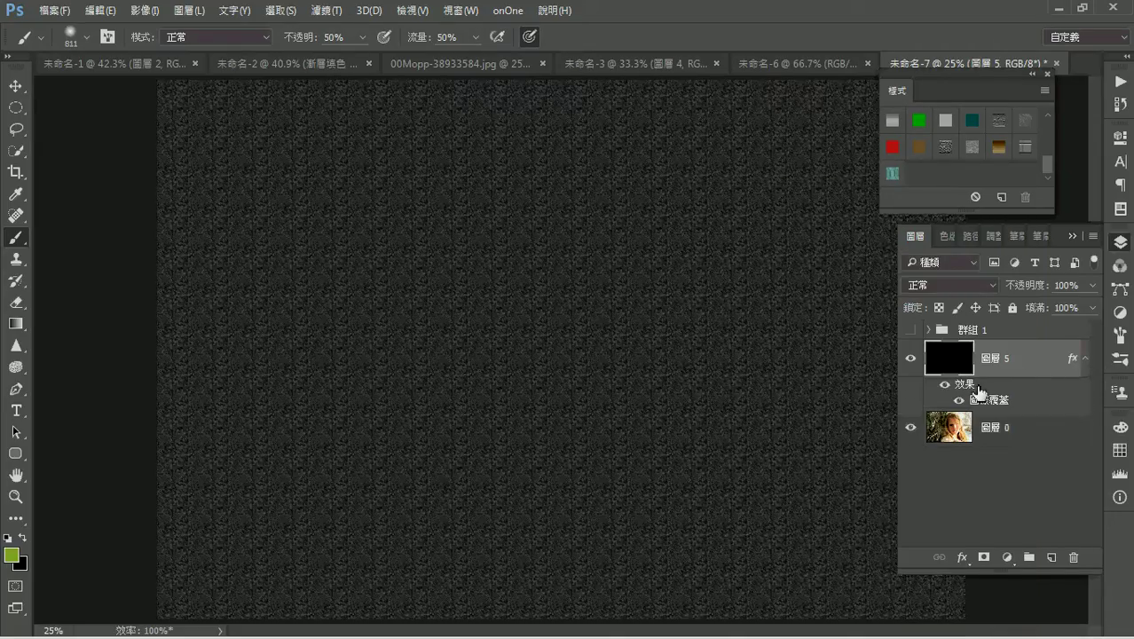
{"action": "key", "text": "ctrl+alt+z"}
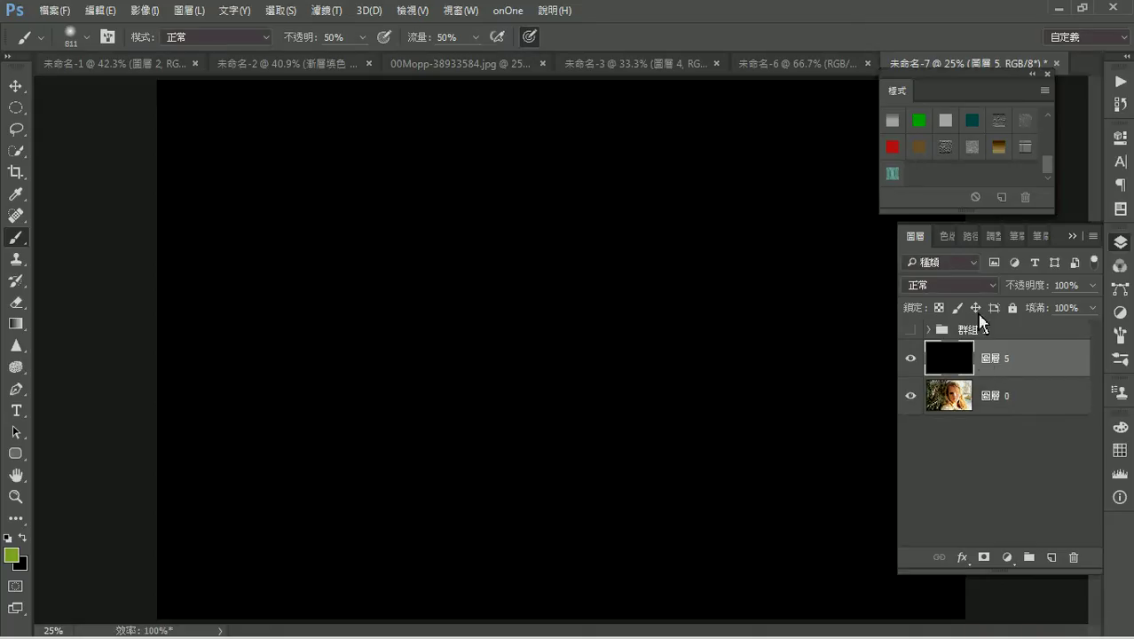
- Convert black layer 圖層 5 to a smart object and reapply the 下雪 style
{"action": "right_click", "coordinate": [1016, 364]}
{"action": "left_click", "coordinate": [758, 401]}
{"action": "left_click", "coordinate": [972, 148]}
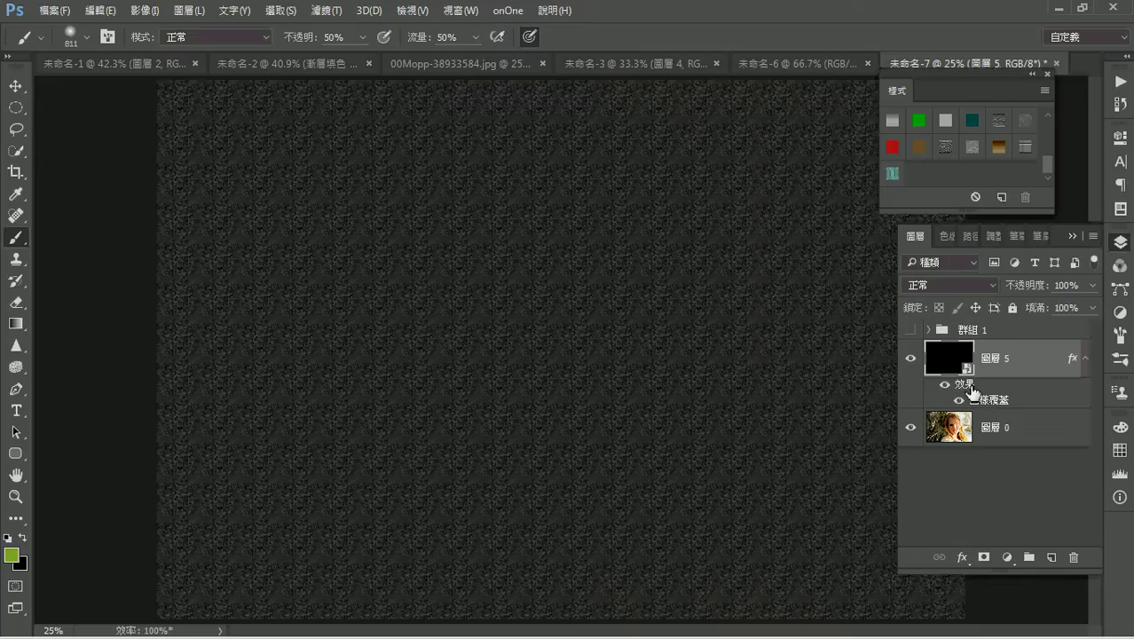
- Set 圖層 5's Pattern Overlay to 1000% scale and 100% opacity
{"action": "double_click", "coordinate": [970, 389]}
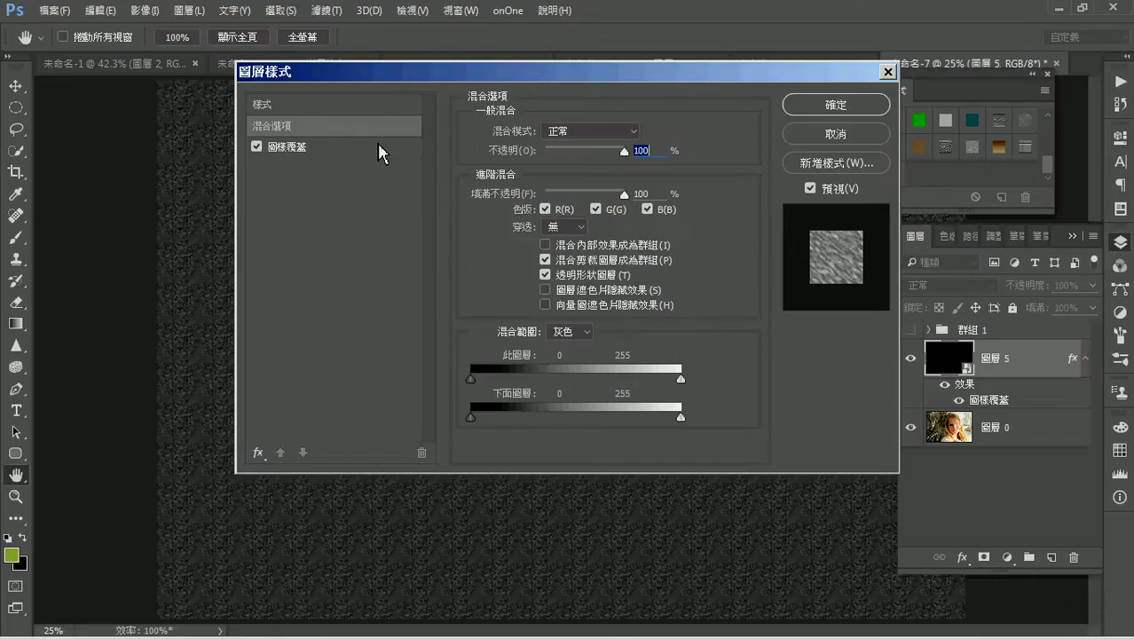
{"action": "left_click", "coordinate": [324, 147]}
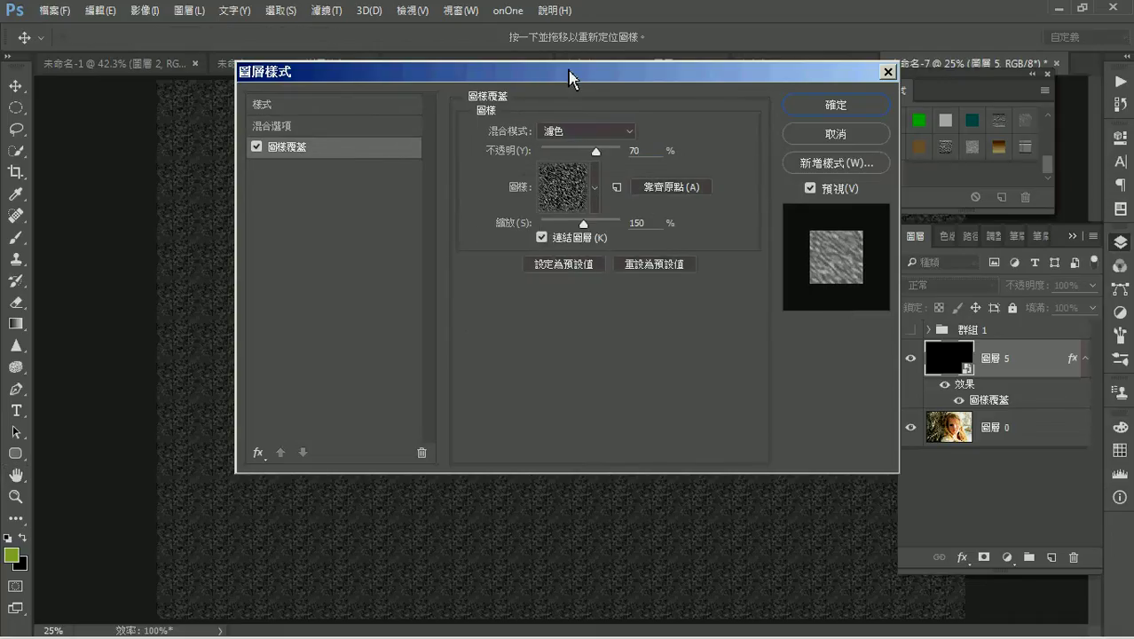
{"action": "left_click_drag", "start_coordinate": [568, 72], "coordinate": [760, 154]}
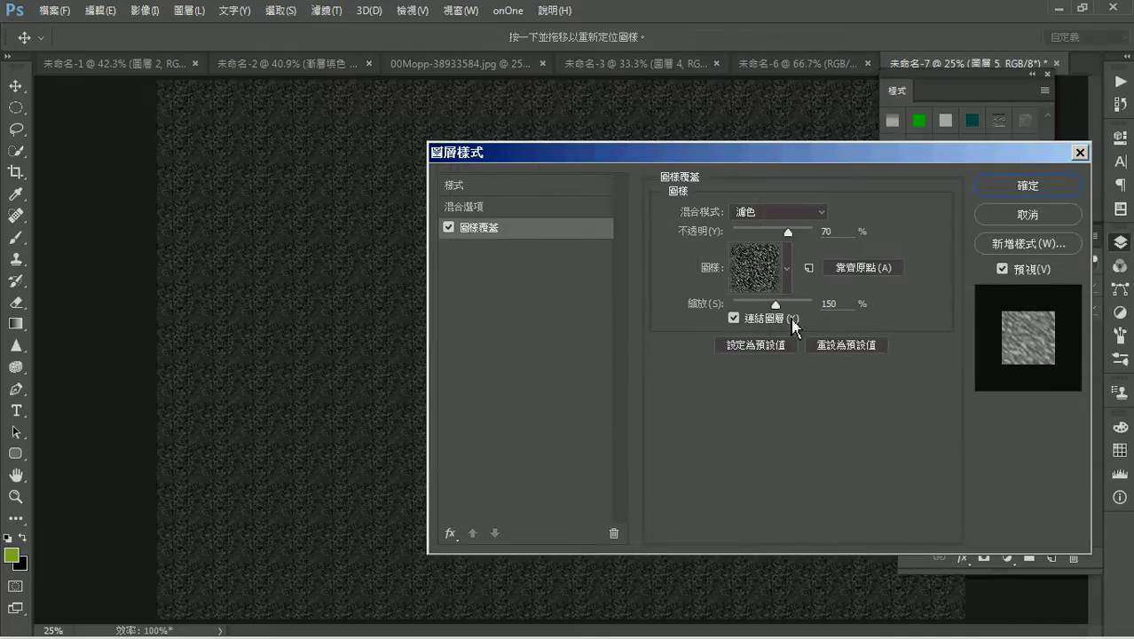
{"action": "left_click_drag", "start_coordinate": [776, 306], "coordinate": [811, 308]}
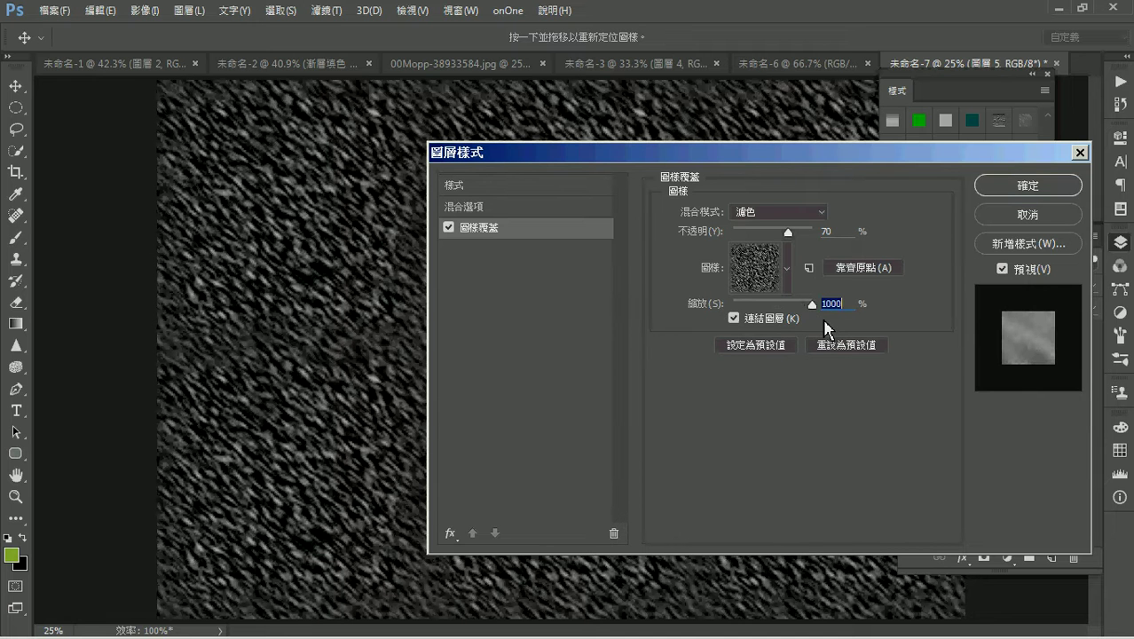
{"action": "left_click_drag", "start_coordinate": [877, 156], "coordinate": [786, 77]}
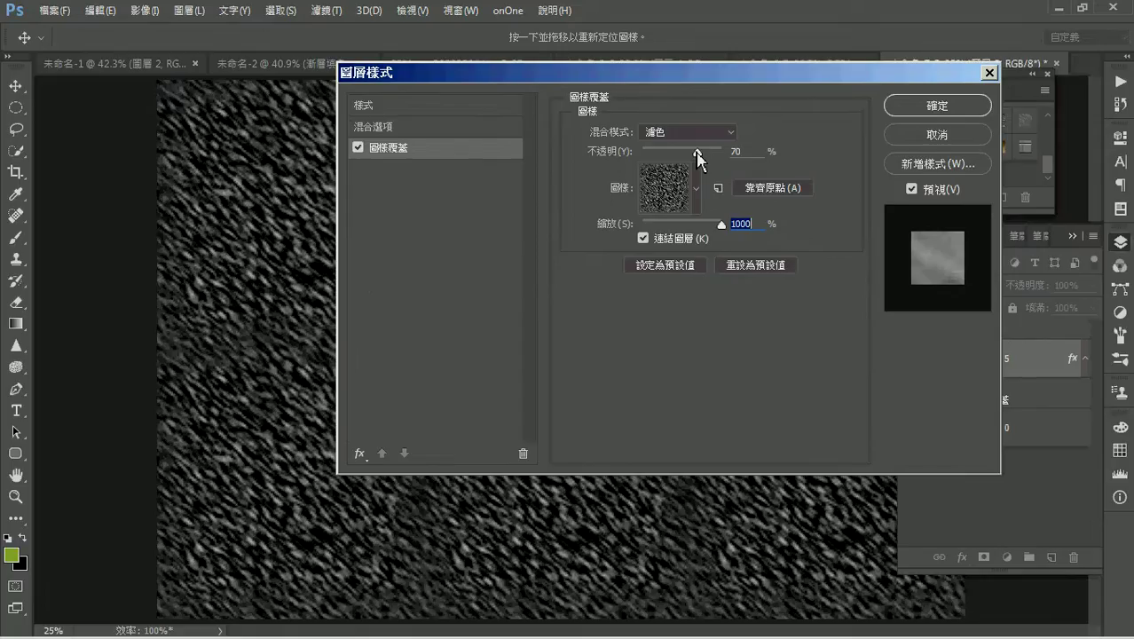
{"action": "left_click_drag", "start_coordinate": [697, 154], "coordinate": [739, 161]}
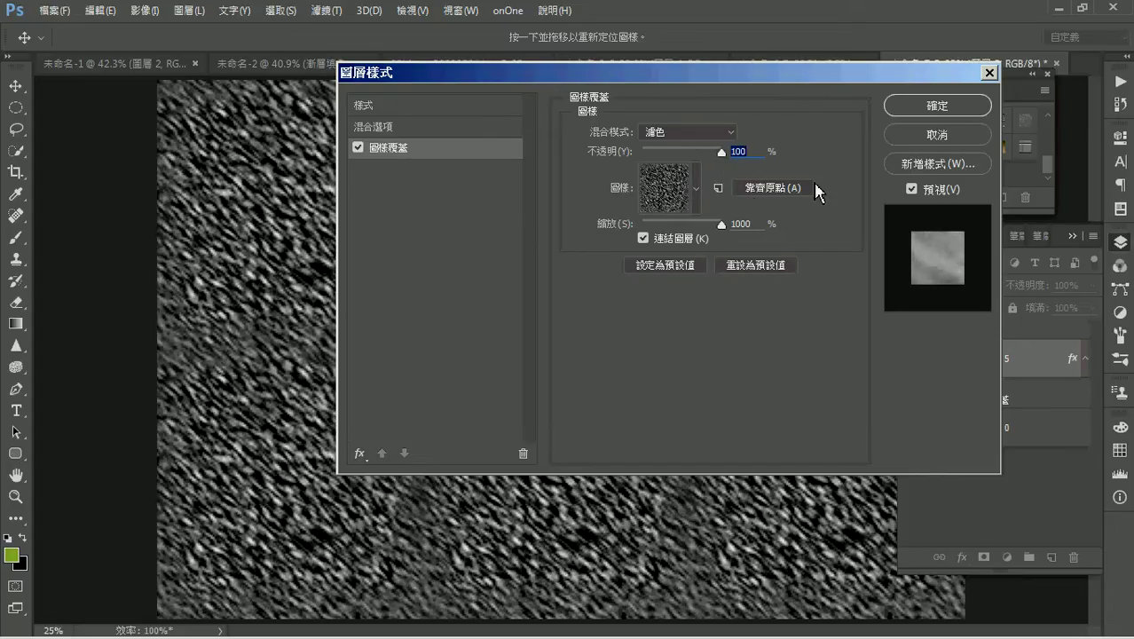
{"action": "left_click", "coordinate": [937, 105]}
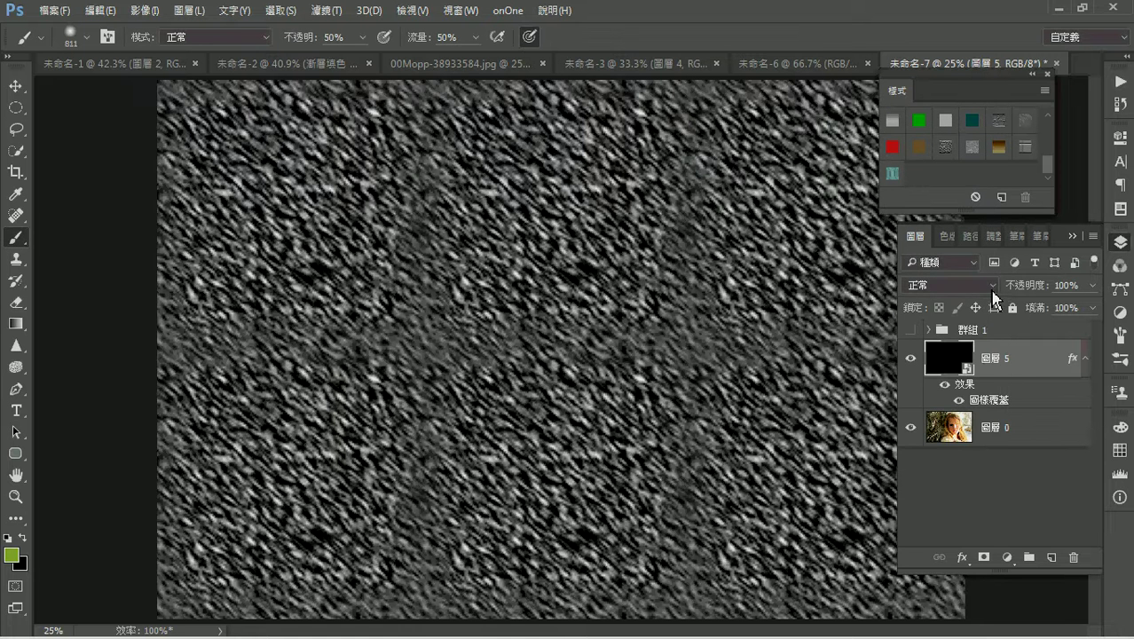
- Change 圖層 5's blend mode to 柔光 (Soft Light)
{"action": "left_click", "coordinate": [992, 290]}
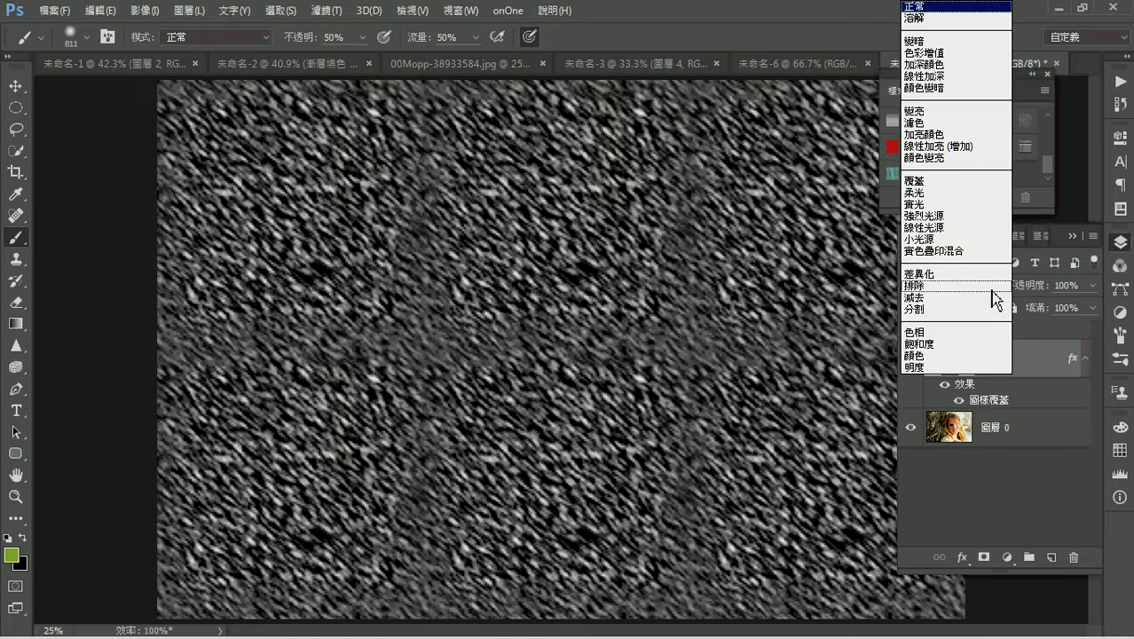
{"action": "left_click", "coordinate": [950, 207]}
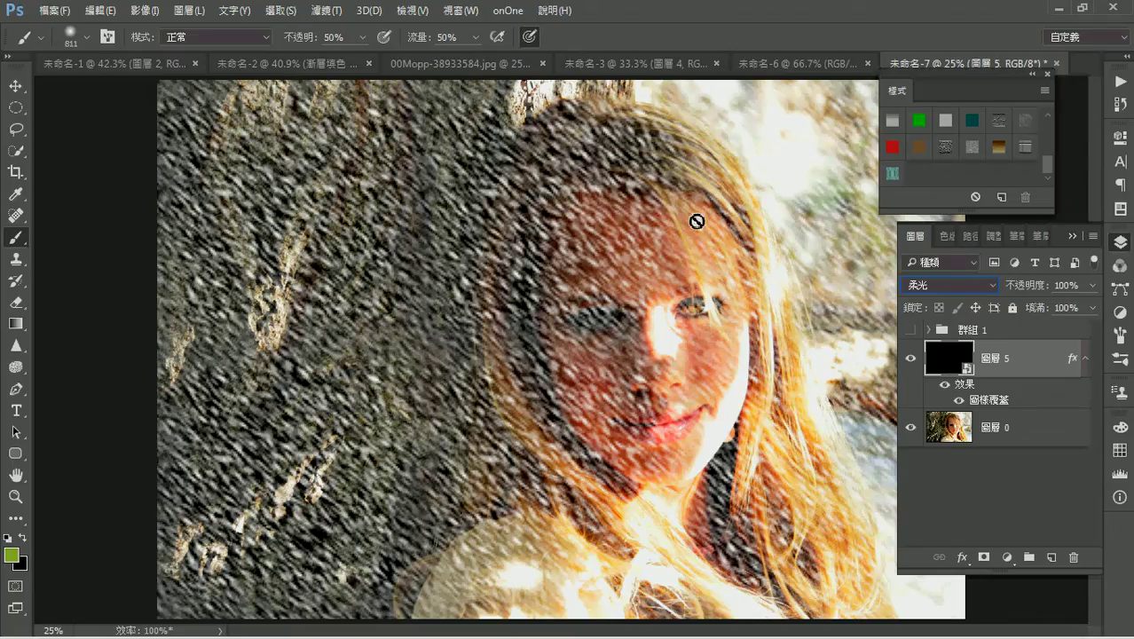
- Add a layer mask to 圖層 5 and paint the face out in black
{"action": "left_click", "coordinate": [983, 557]}
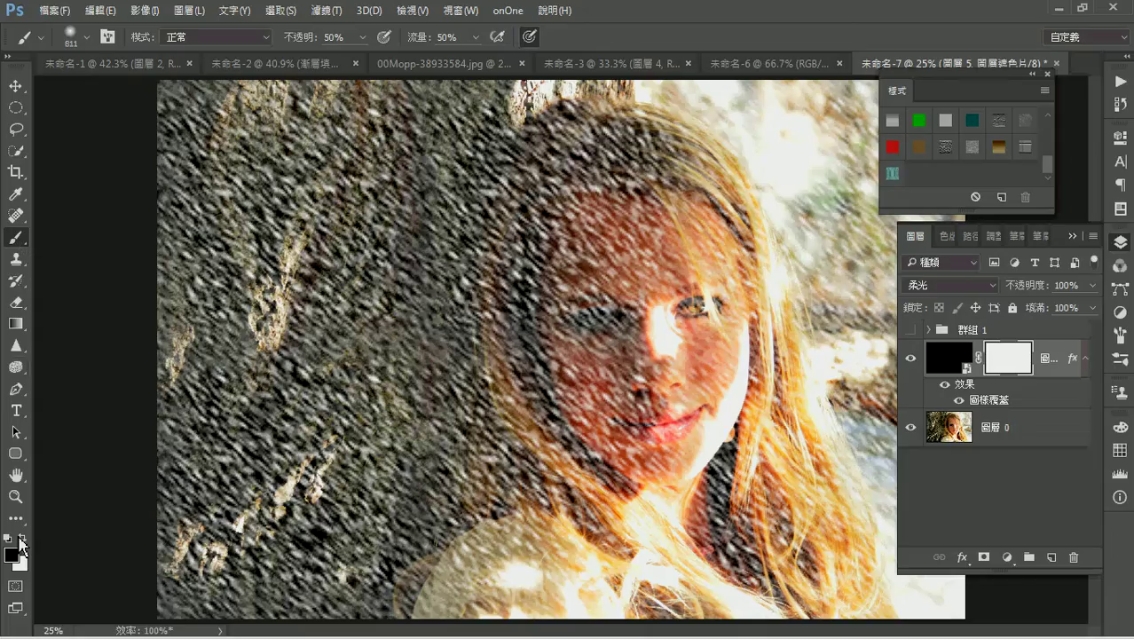
{"action": "left_click", "coordinate": [20, 538]}
{"action": "left_click", "coordinate": [24, 538]}
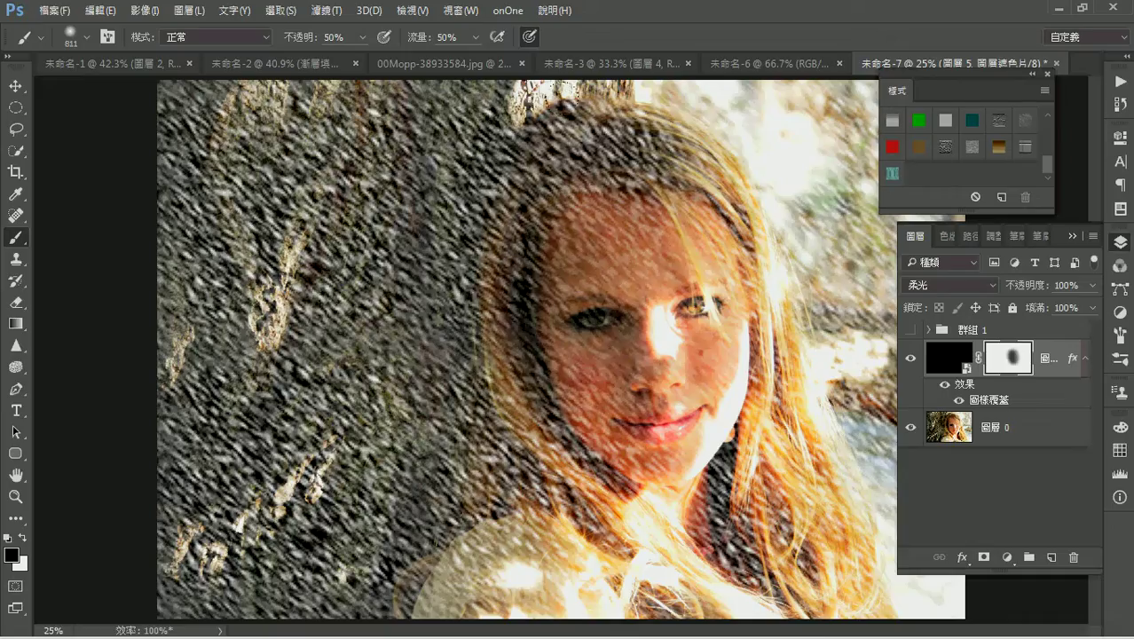
{"action": "left_click_drag", "start_coordinate": [666, 221], "coordinate": [646, 306]}
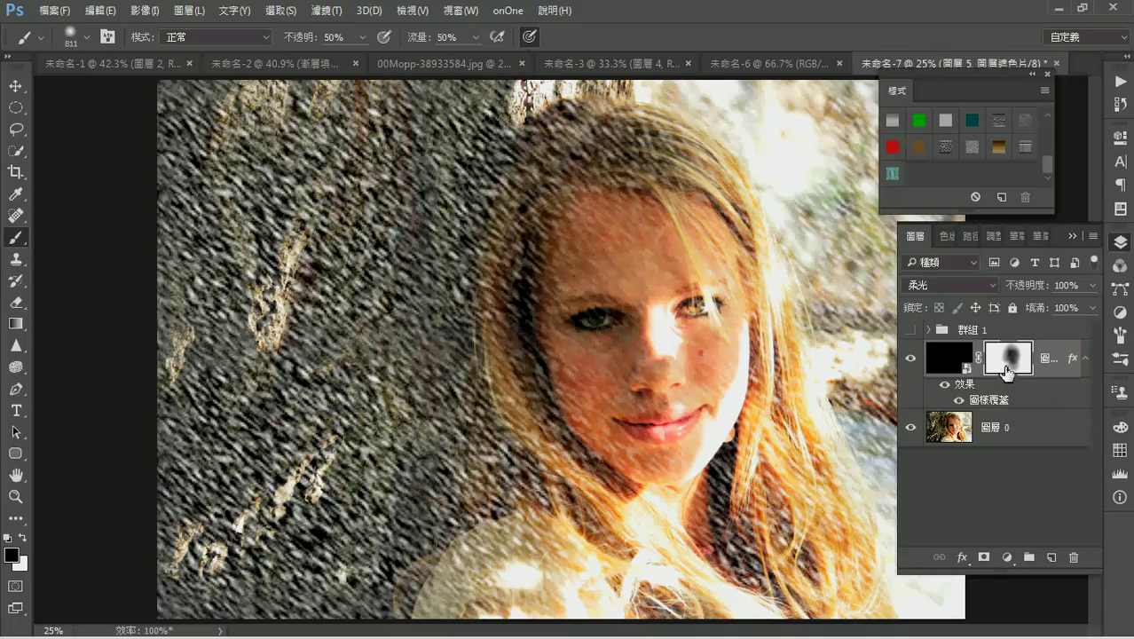
- Apply Motion Blur to the mask with angle -45° and distance 870 pixels
{"action": "left_click", "coordinate": [328, 12]}
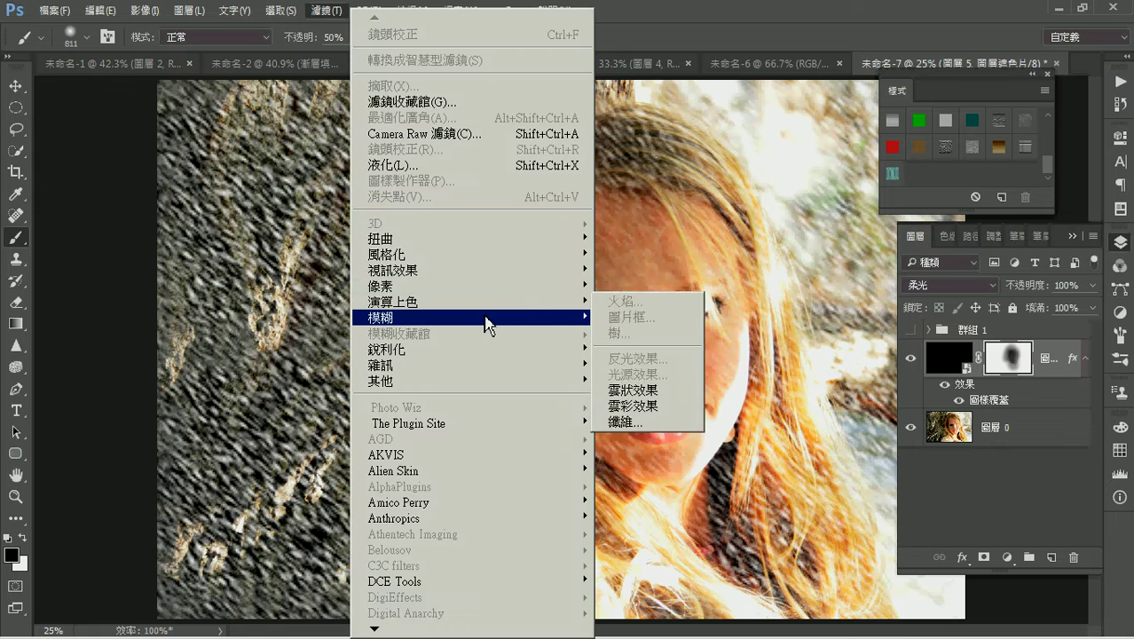
{"action": "mouse_move", "coordinate": [382, 317]}
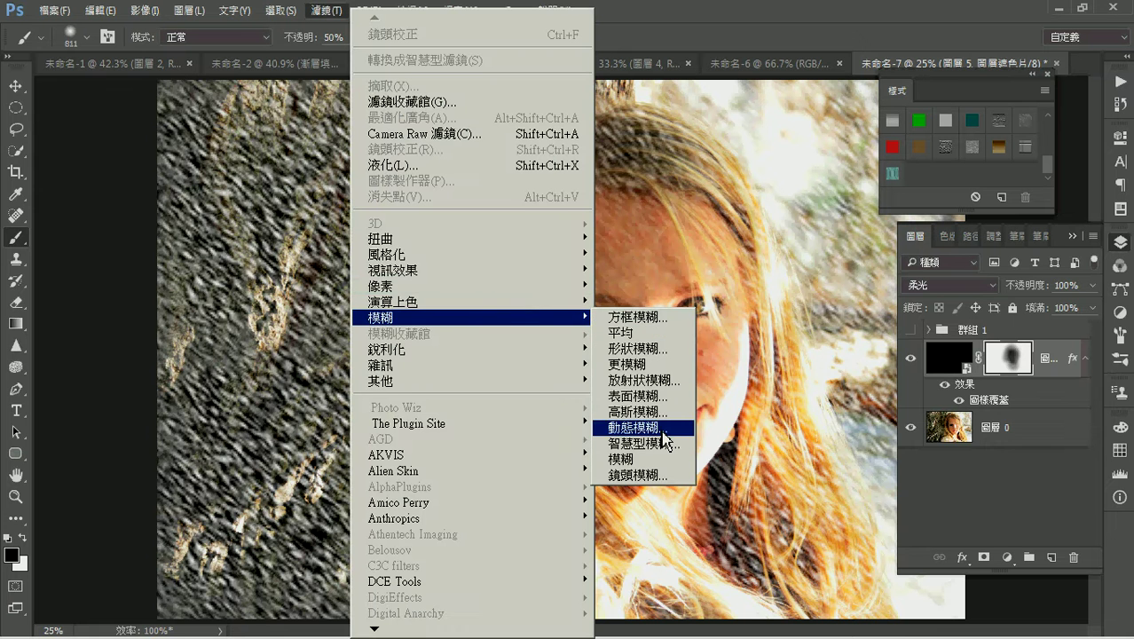
{"action": "left_click", "coordinate": [663, 428]}
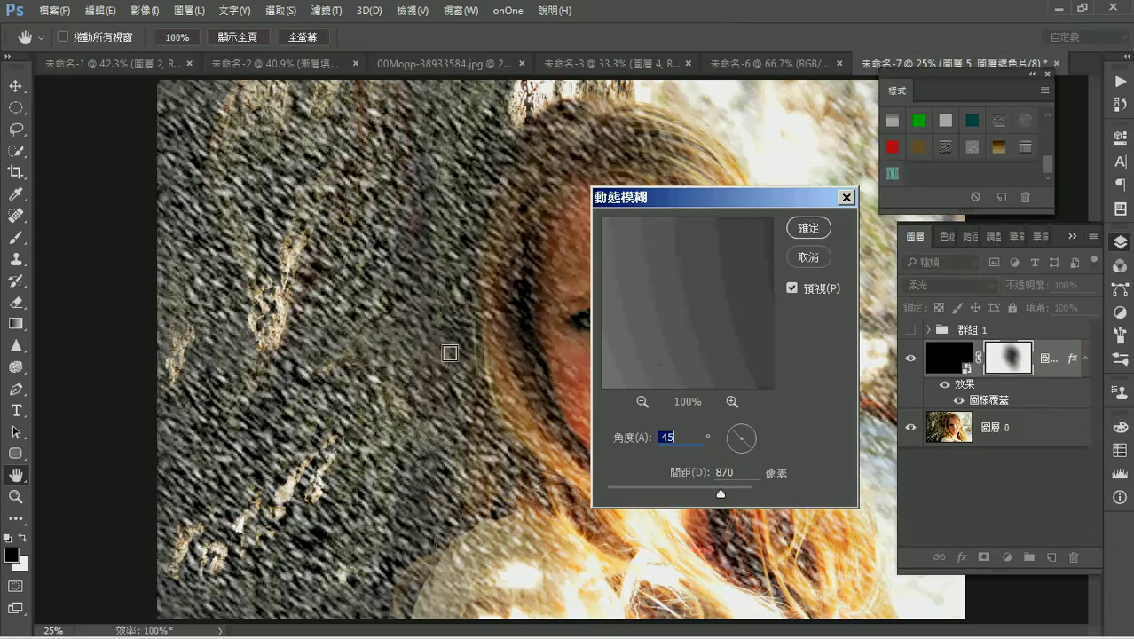
{"action": "left_click", "coordinate": [661, 437]}
{"action": "left_click", "coordinate": [806, 230]}
{"action": "key", "text": "b"}
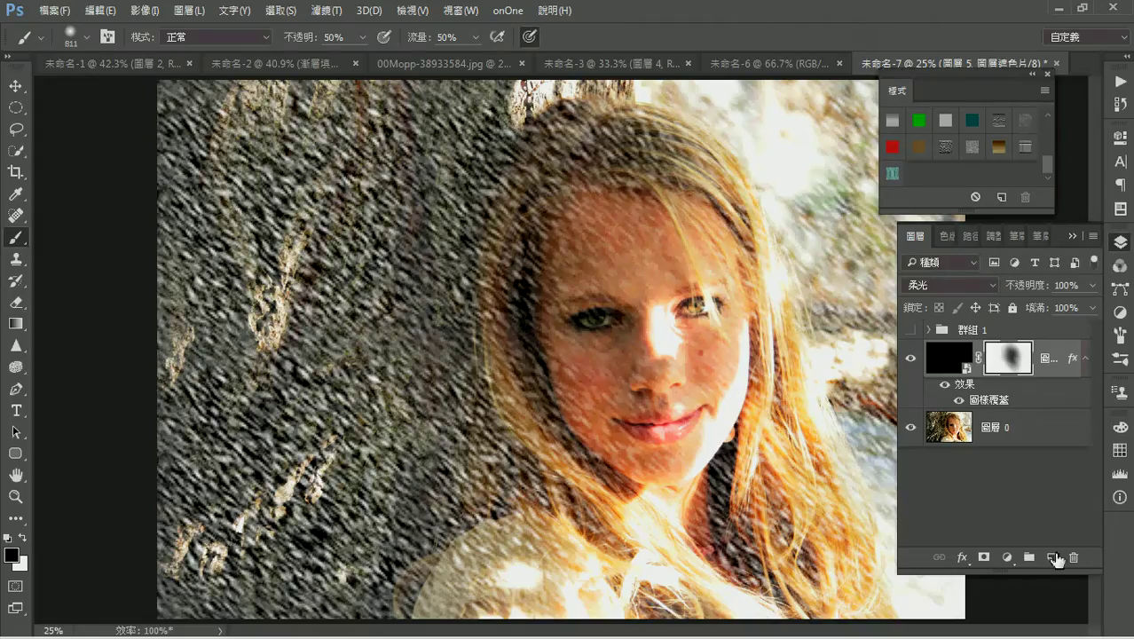
- Create a new top layer 圖層 6 and fill it with white
{"action": "left_click_drag", "start_coordinate": [952, 364], "coordinate": [1054, 559]}
{"action": "left_click", "coordinate": [1054, 559]}
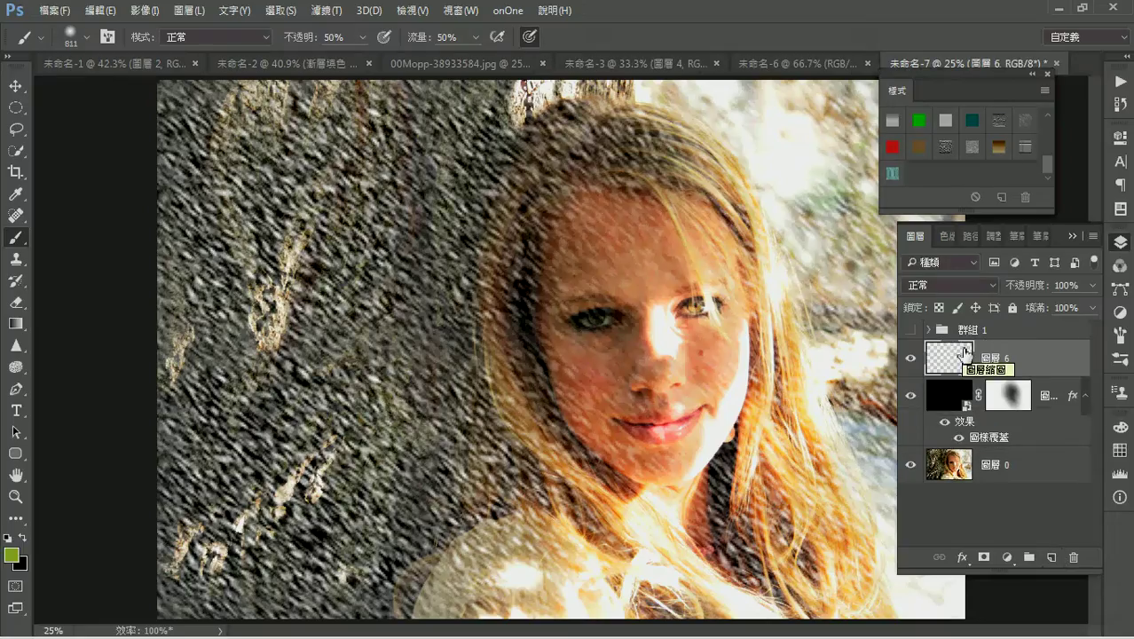
{"action": "key", "text": "shift+F5"}
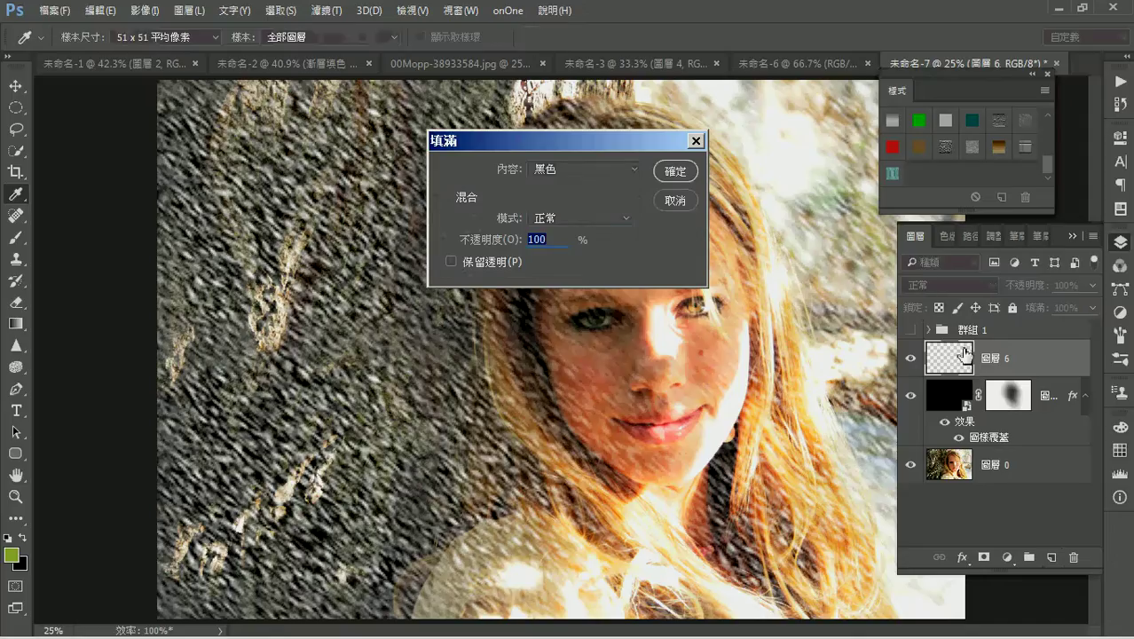
{"action": "left_click", "coordinate": [599, 168]}
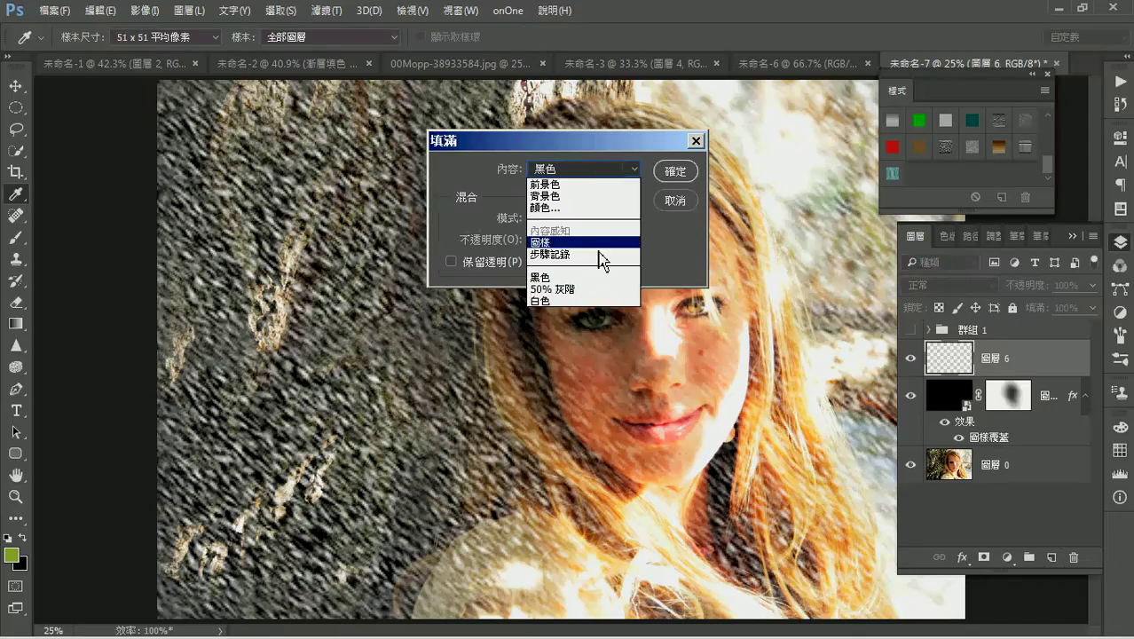
{"action": "left_click", "coordinate": [586, 299]}
{"action": "left_click", "coordinate": [676, 172]}
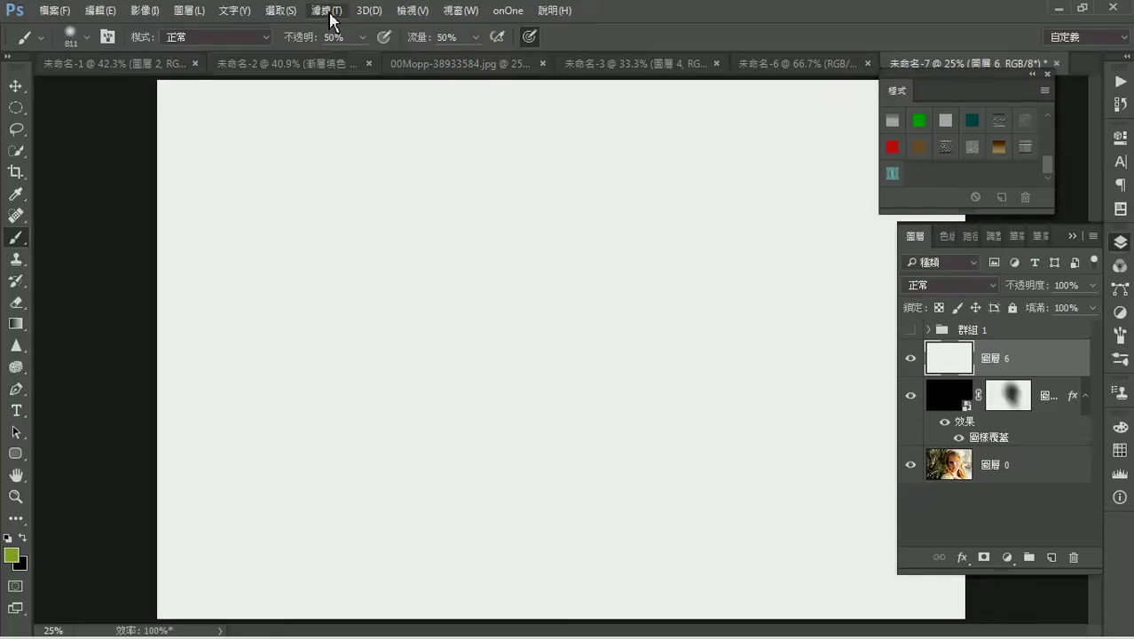
- Convert 圖層 6 to a smart object
{"action": "right_click", "coordinate": [1031, 360]}
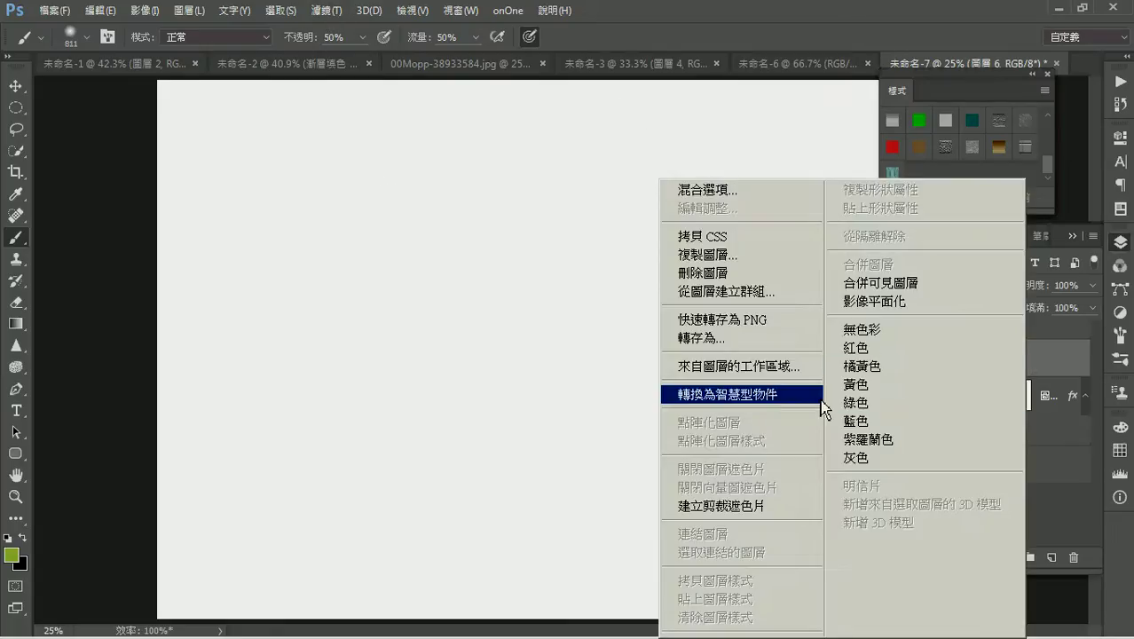
{"action": "left_click", "coordinate": [821, 401]}
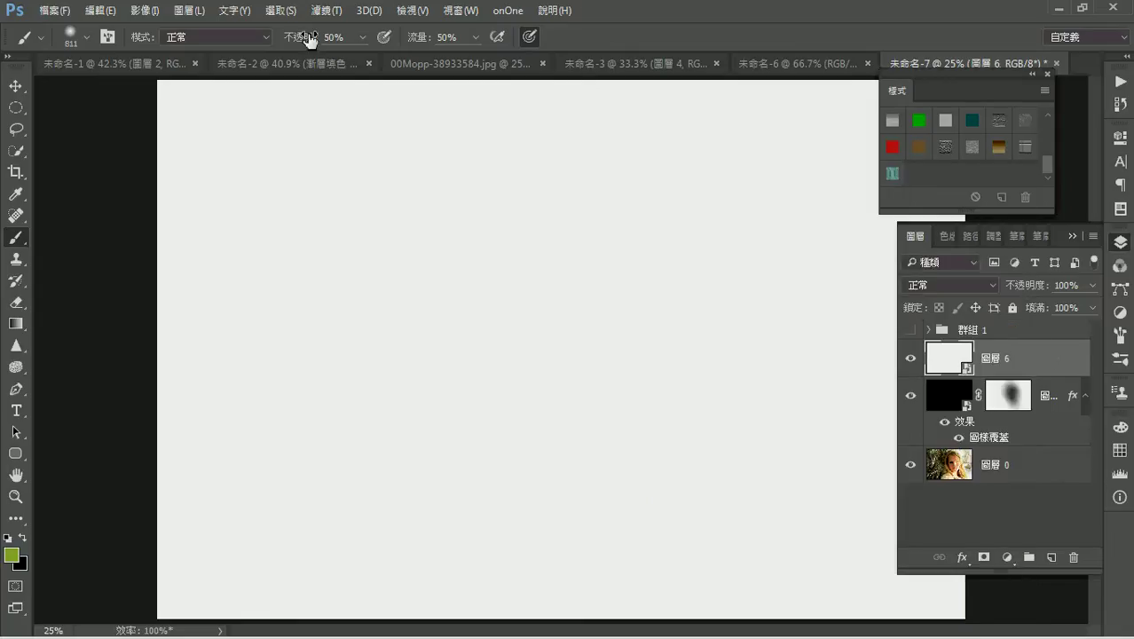
{"action": "left_click", "coordinate": [327, 10]}
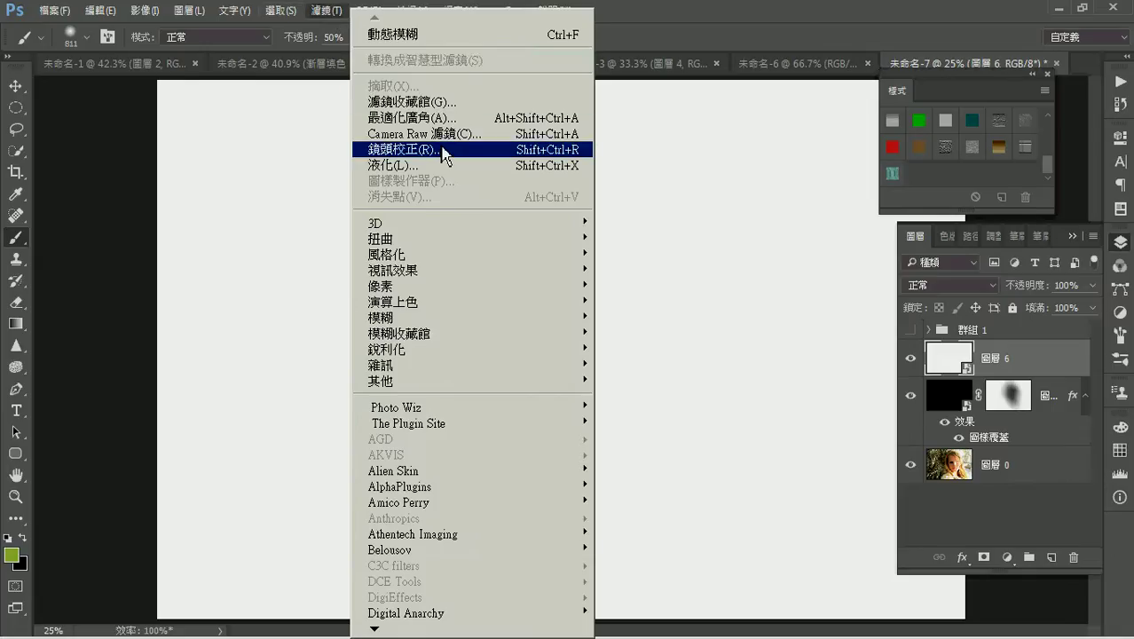
- Apply Lens Correction to 圖層 6 with vignette amount -100 and midpoint +25
{"action": "left_click", "coordinate": [444, 158]}
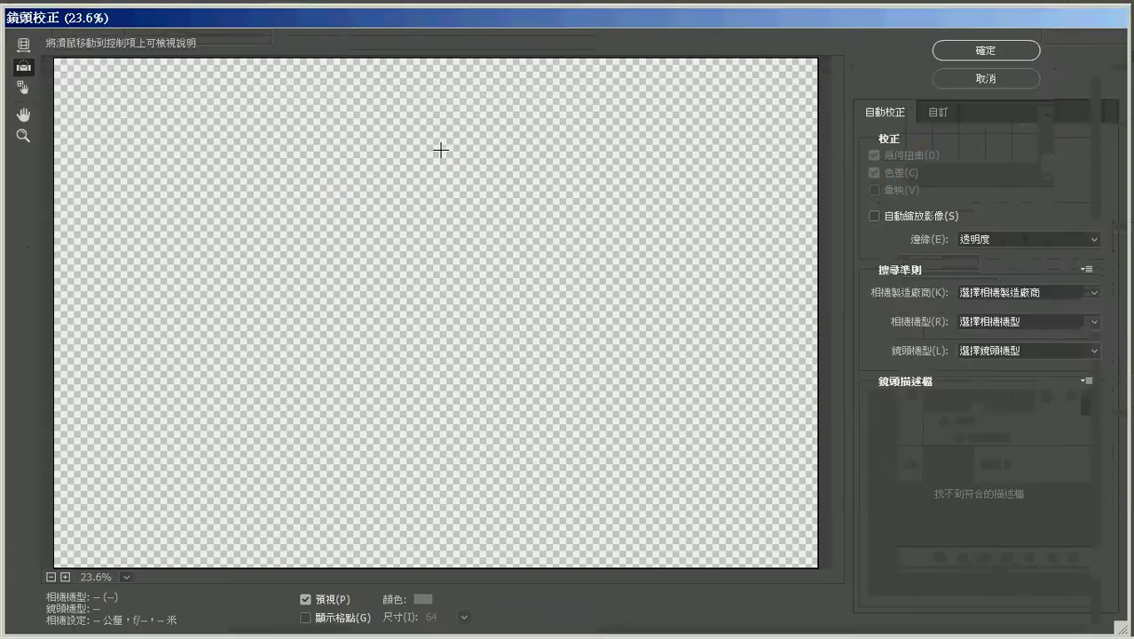
{"action": "left_click", "coordinate": [936, 122]}
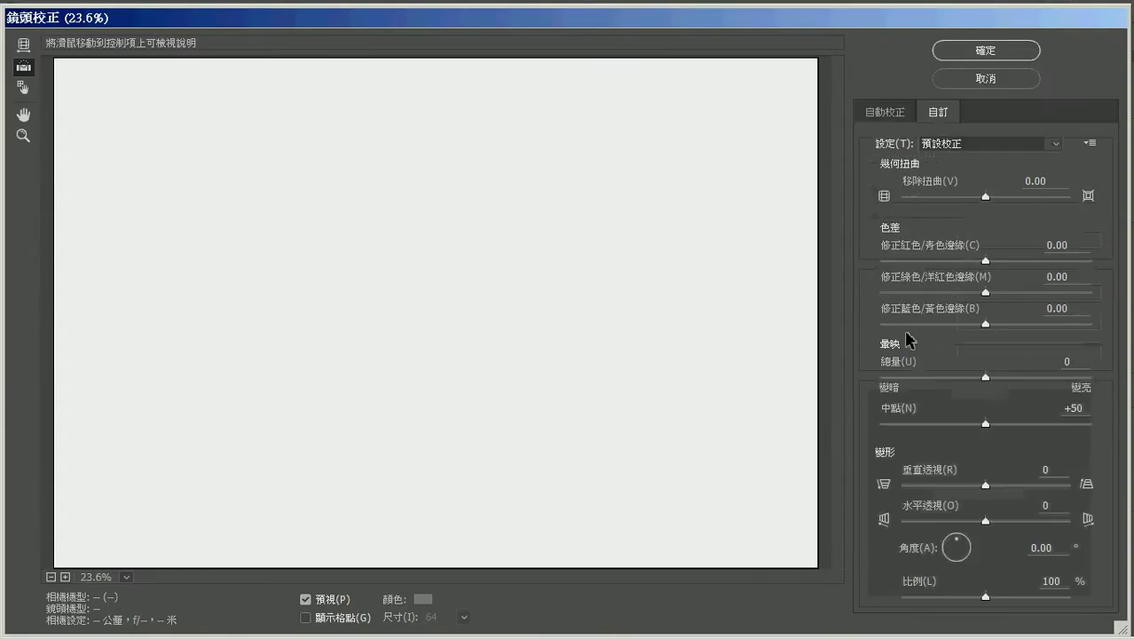
{"action": "mouse_move", "coordinate": [986, 378]}
{"action": "left_mouse_down"}
{"action": "mouse_move", "coordinate": [1015, 380]}
{"action": "mouse_move", "coordinate": [862, 386]}
{"action": "left_mouse_up"}
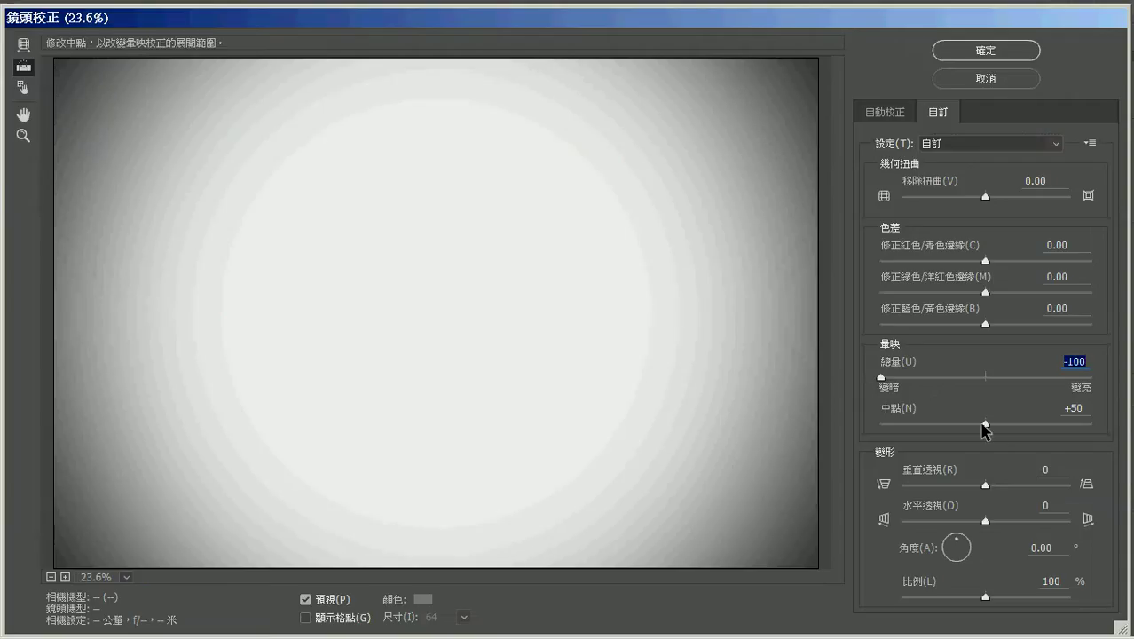
{"action": "left_click_drag", "start_coordinate": [983, 426], "coordinate": [957, 431]}
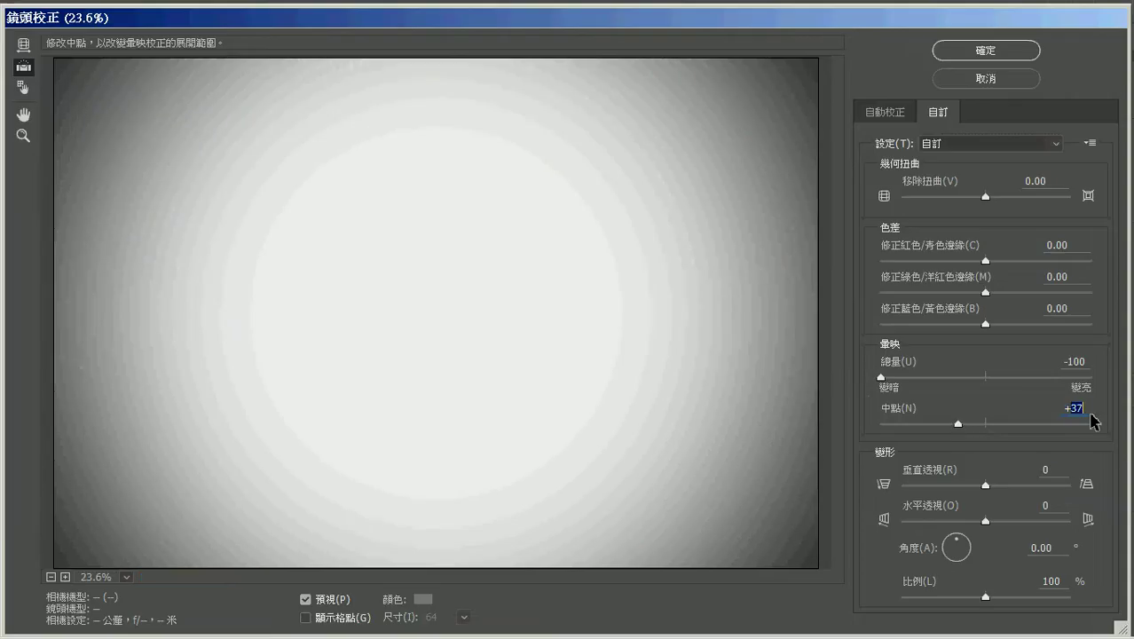
{"action": "type", "text": "25"}
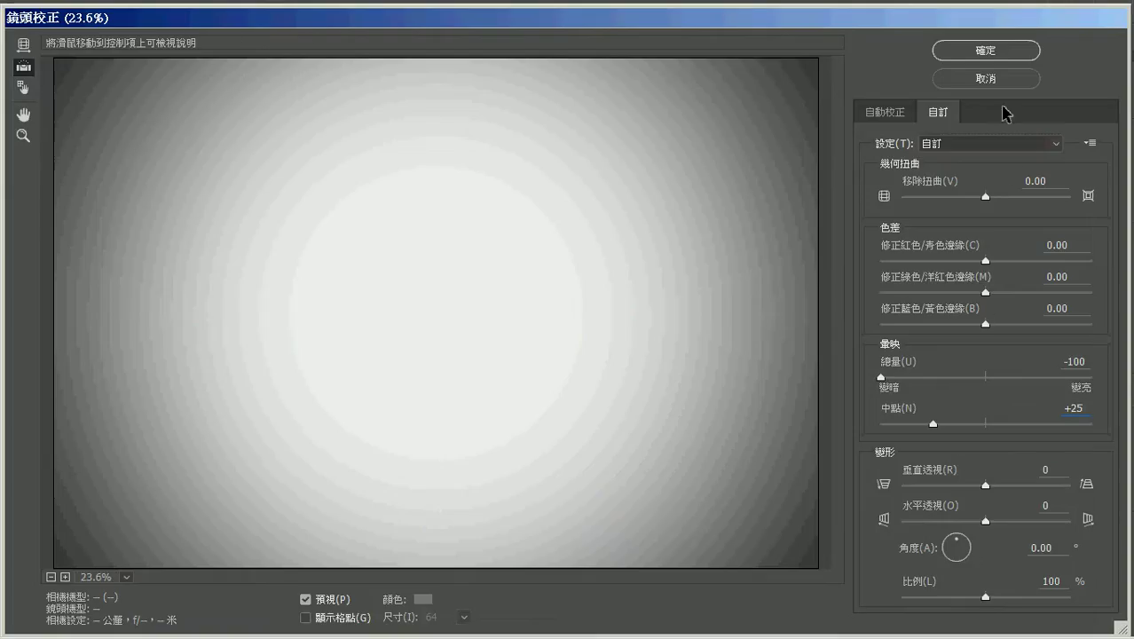
{"action": "left_click", "coordinate": [990, 52]}
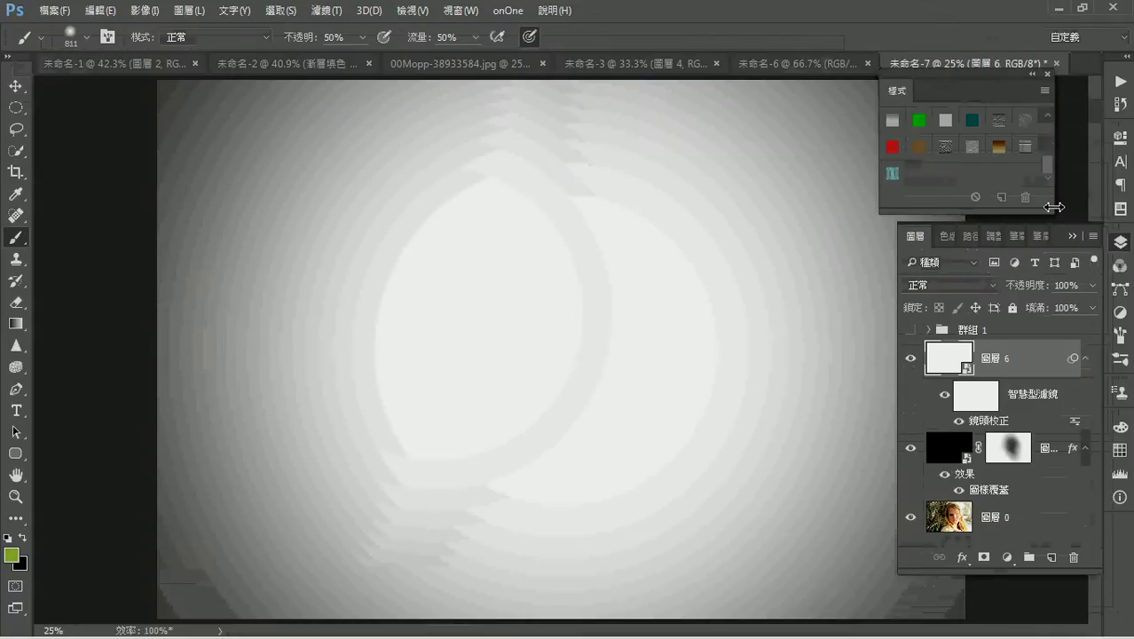
- Try Soft Light on 圖層 6, then set its blend mode to 色彩增值 (Multiply)
{"action": "left_click", "coordinate": [957, 286]}
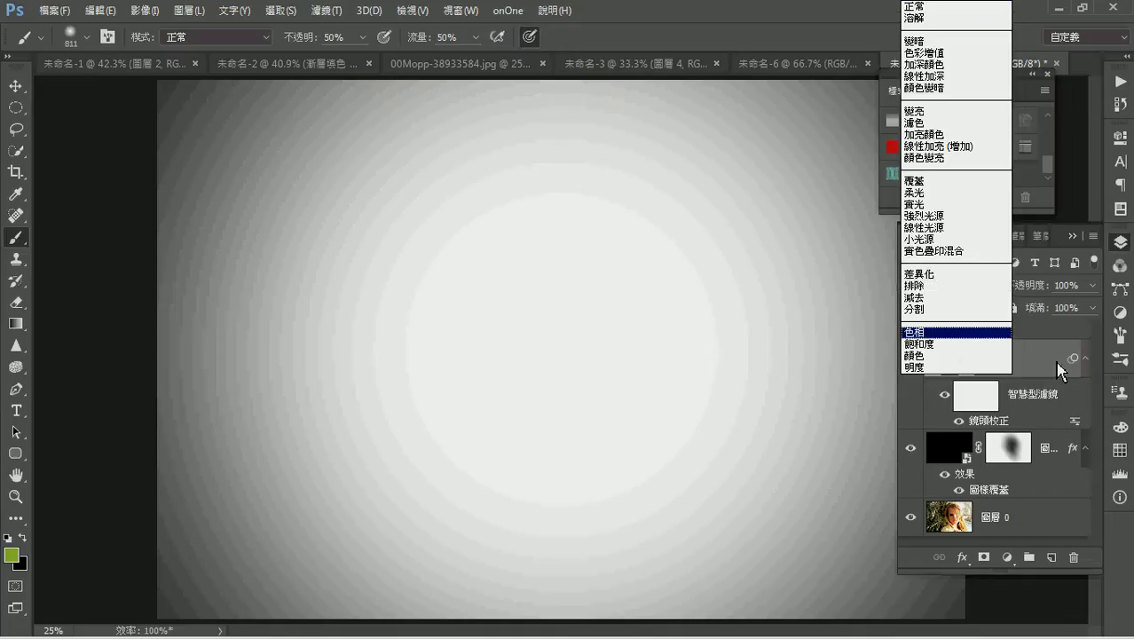
{"action": "left_click", "coordinate": [1027, 367]}
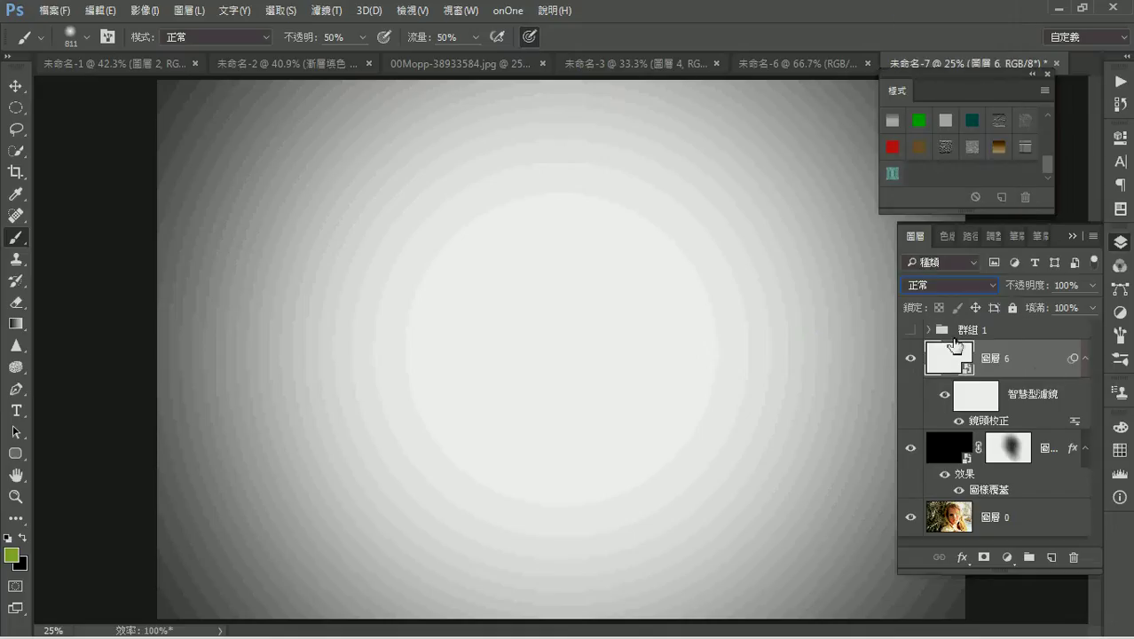
{"action": "left_click", "coordinate": [964, 290]}
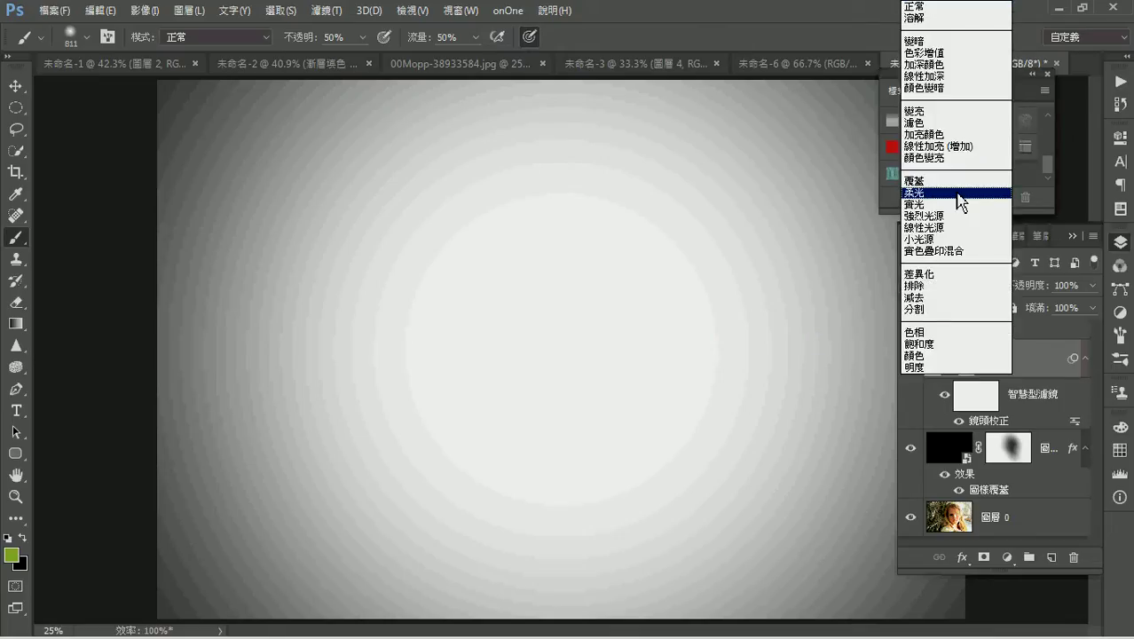
{"action": "left_click", "coordinate": [956, 193]}
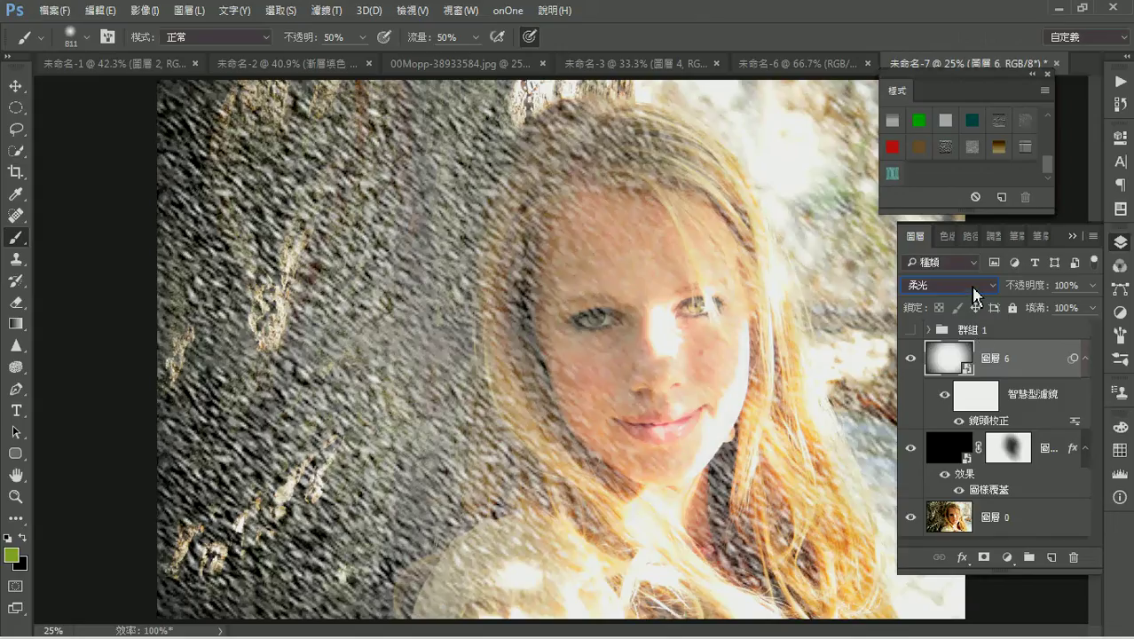
{"action": "left_click", "coordinate": [976, 293]}
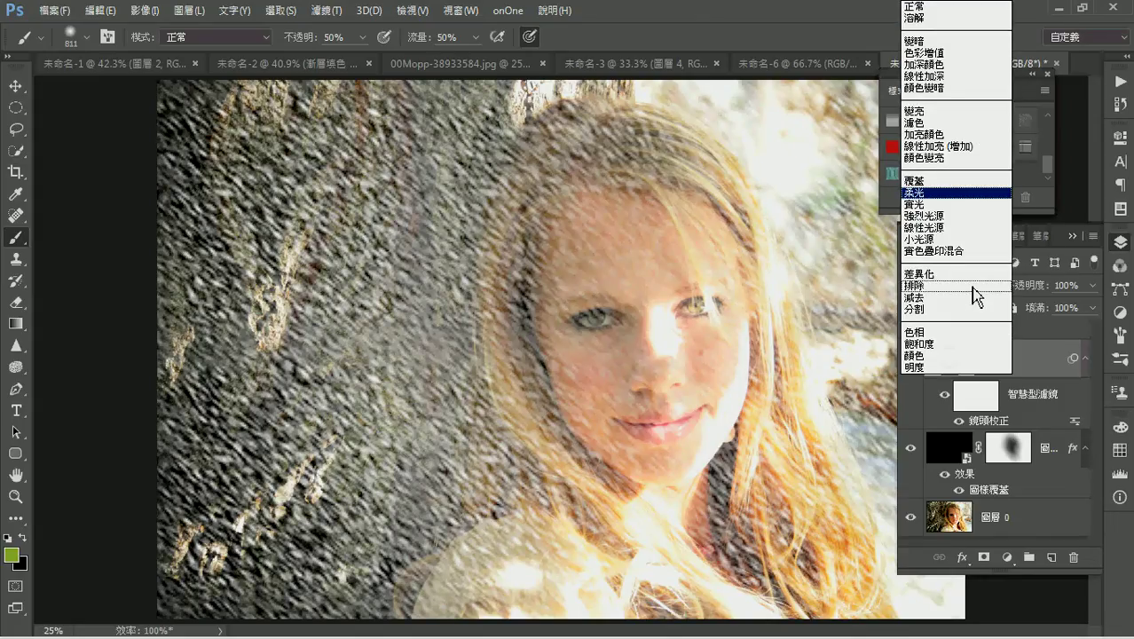
{"action": "left_click", "coordinate": [984, 54]}
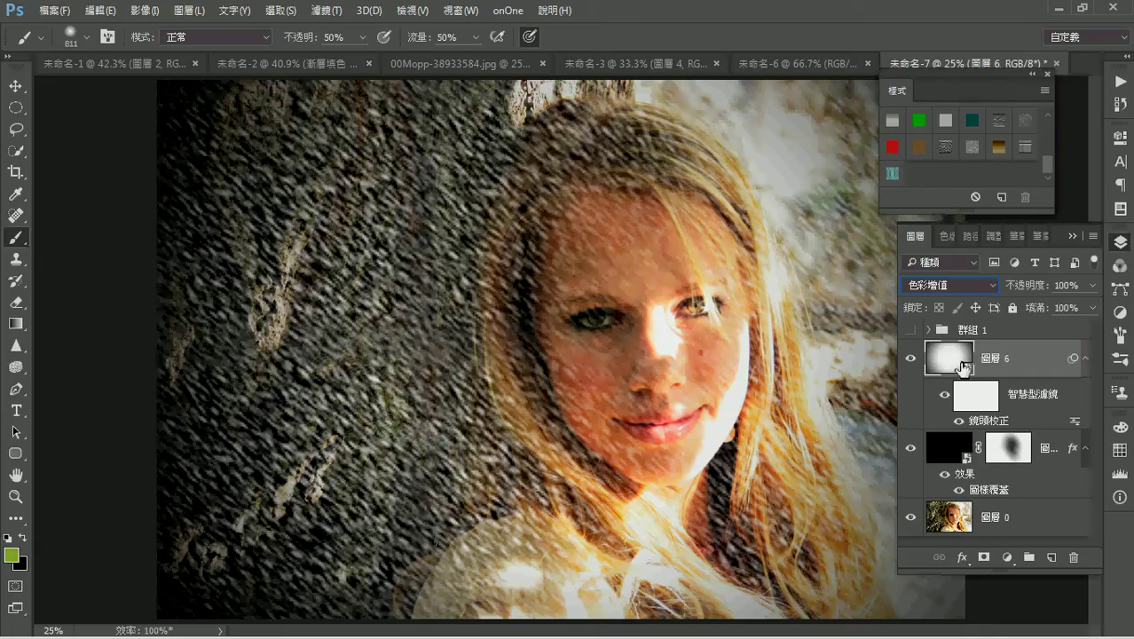
- Add a layer mask to the vignette layer 圖層 6 and paint black over the face
{"action": "left_click", "coordinate": [984, 559]}
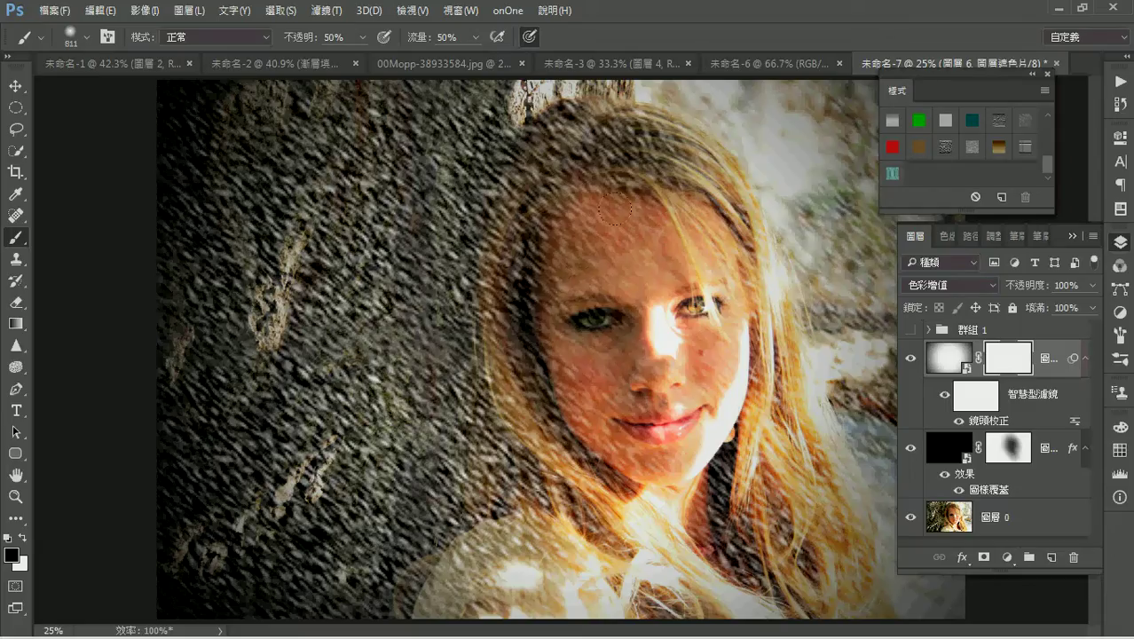
{"action": "left_click_drag", "start_coordinate": [583, 355], "coordinate": [606, 204]}
{"action": "left_click", "coordinate": [327, 11]}
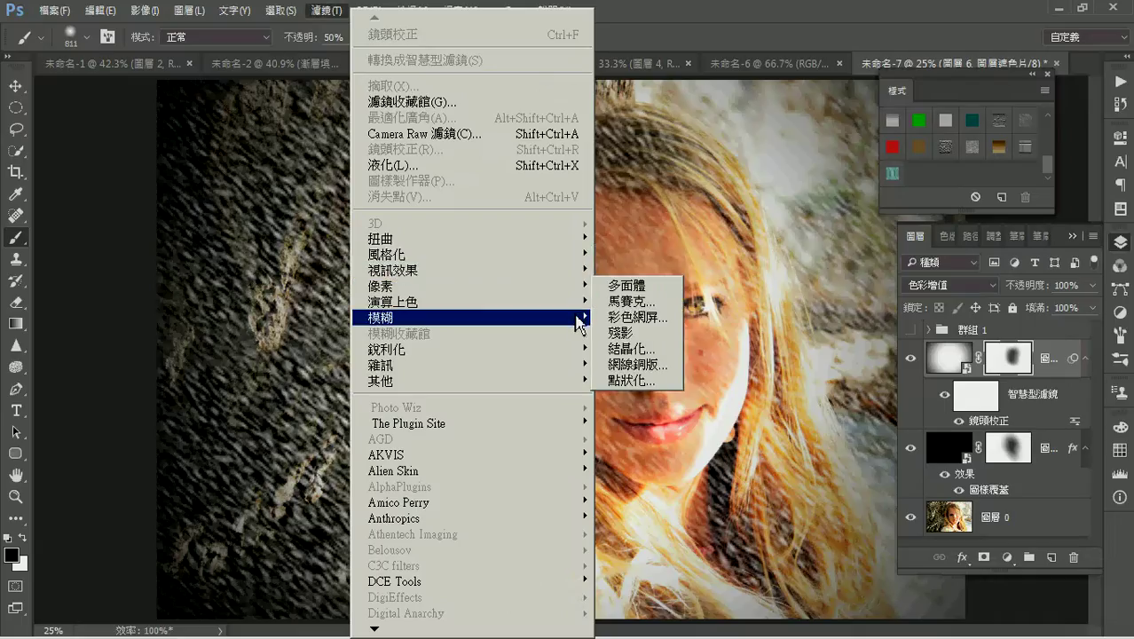
{"action": "mouse_move", "coordinate": [470, 316]}
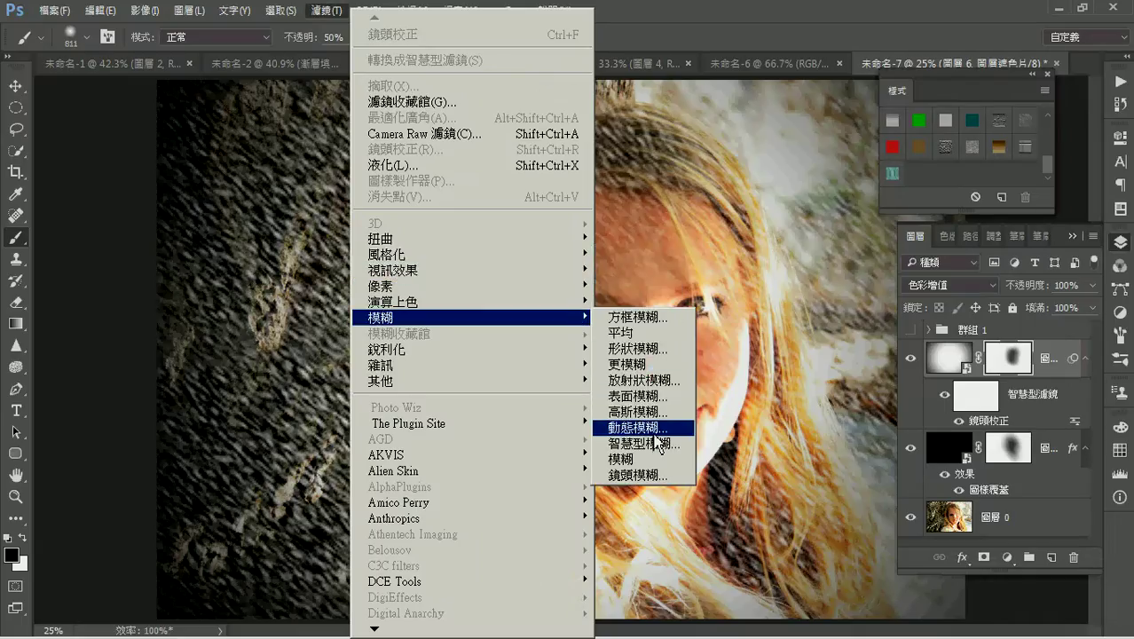
- Blur the face mask with Motion Blur at angle -45° and distance 870 pixels
{"action": "left_click", "coordinate": [657, 430]}
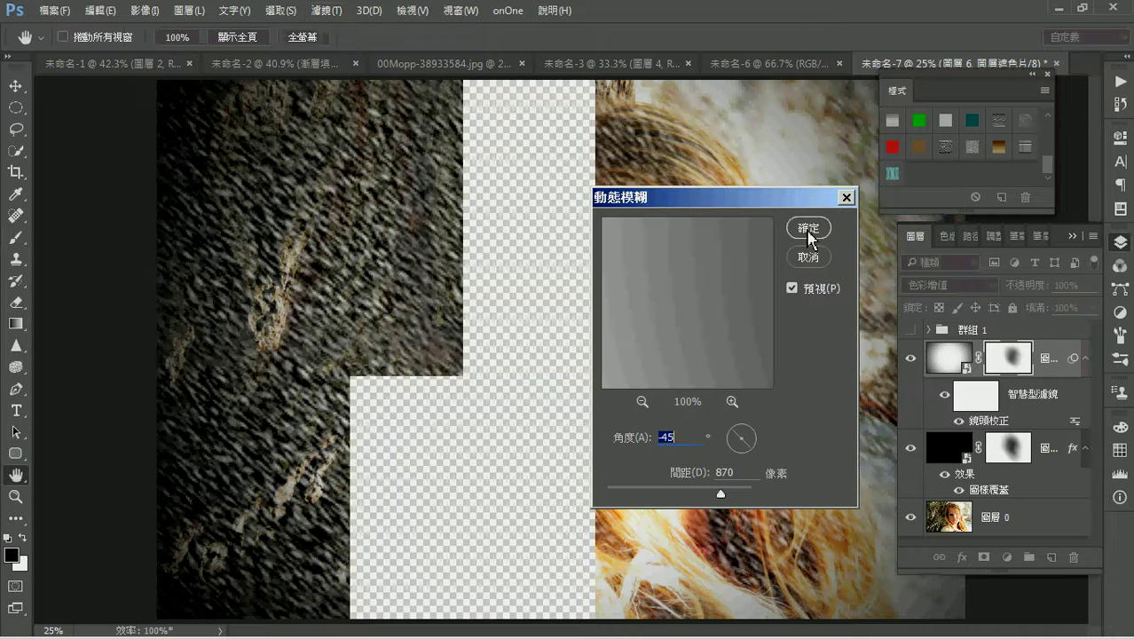
{"action": "left_click", "coordinate": [808, 228]}
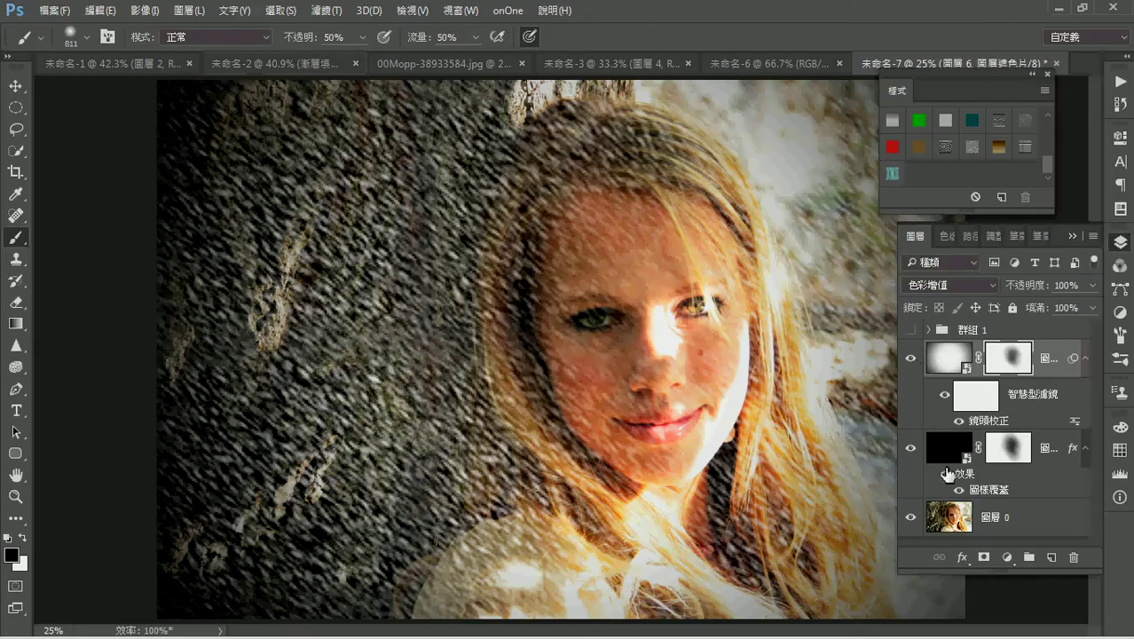
- Select the texture and vignette layers and group them into 群組 2 with Ctrl+G
{"action": "left_click", "coordinate": [955, 356]}
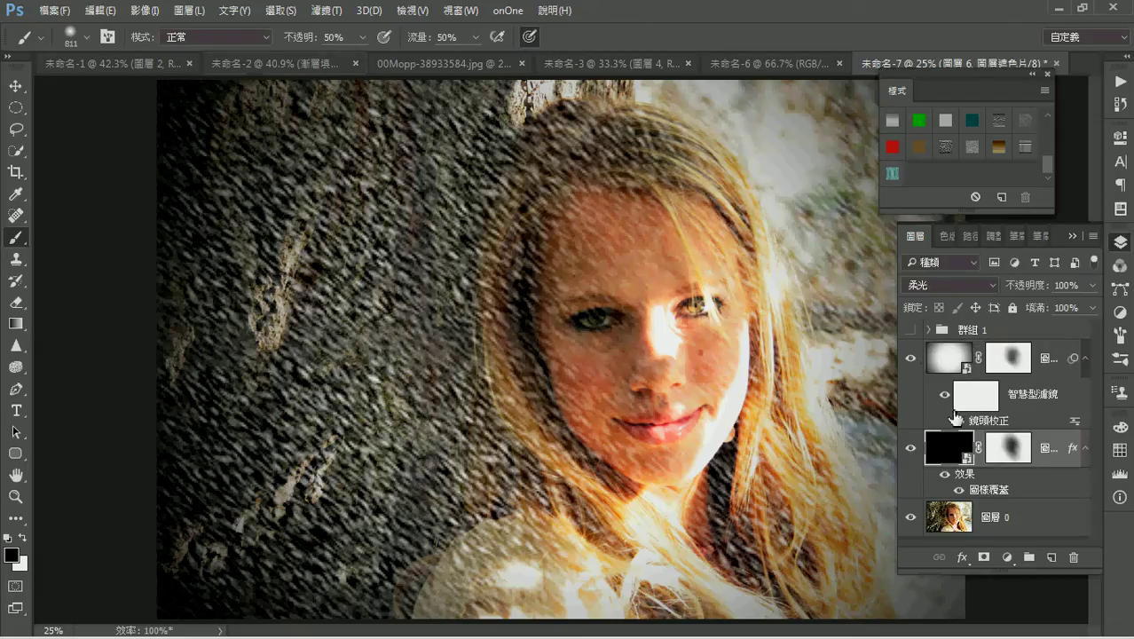
{"action": "left_click", "coordinate": [1024, 362]}
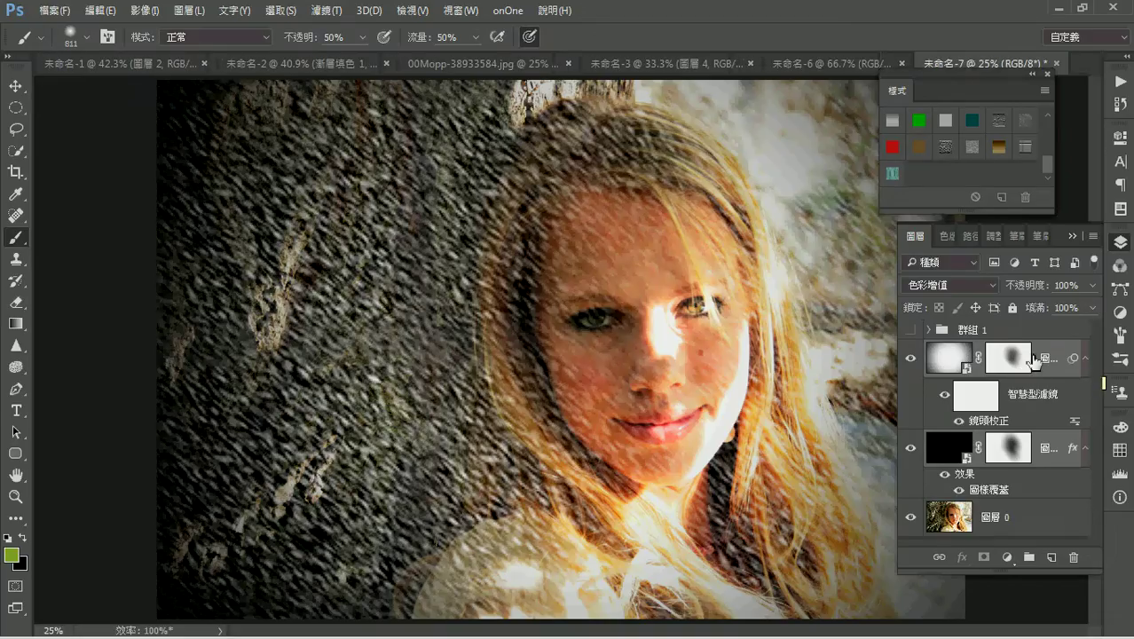
{"action": "left_click", "coordinate": [1040, 457]}
{"action": "key", "text": "ctrl+g"}
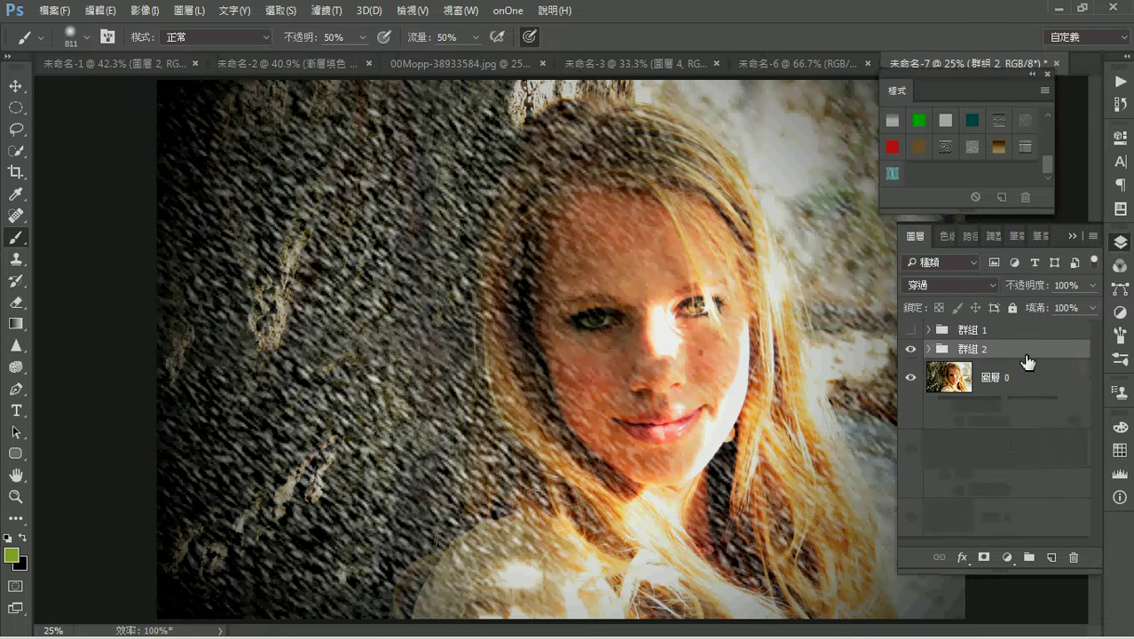
- Toggle 群組 2's visibility to compare the portrait, then expand it and select the vignette layer
{"action": "left_click", "coordinate": [910, 348]}
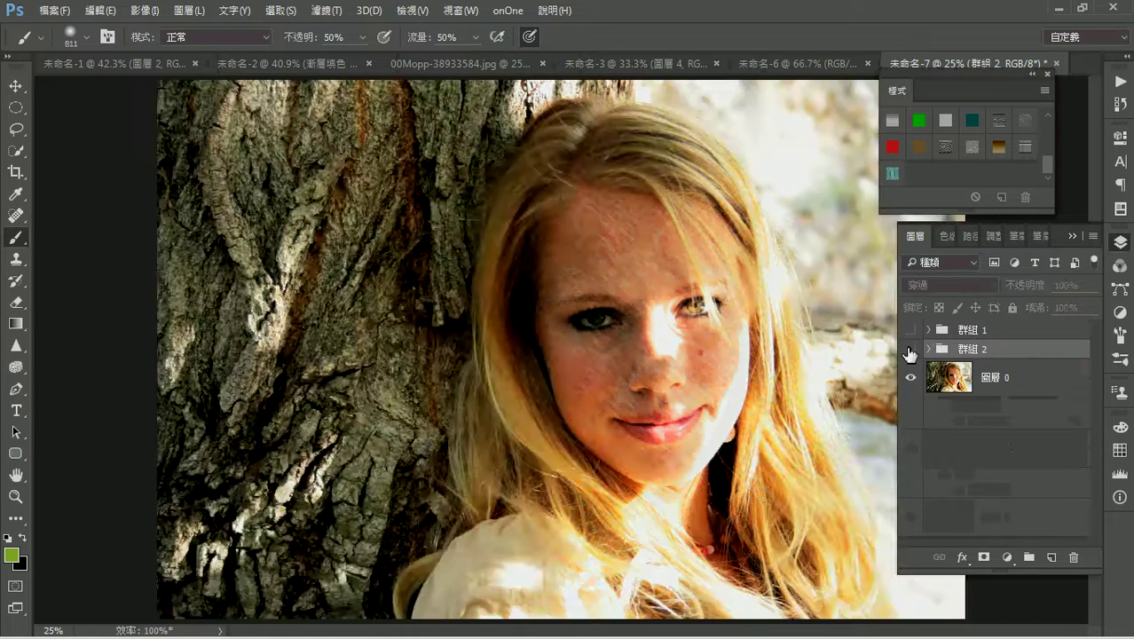
{"action": "left_click", "coordinate": [910, 349]}
{"action": "left_click", "coordinate": [910, 347]}
{"action": "left_click", "coordinate": [911, 346]}
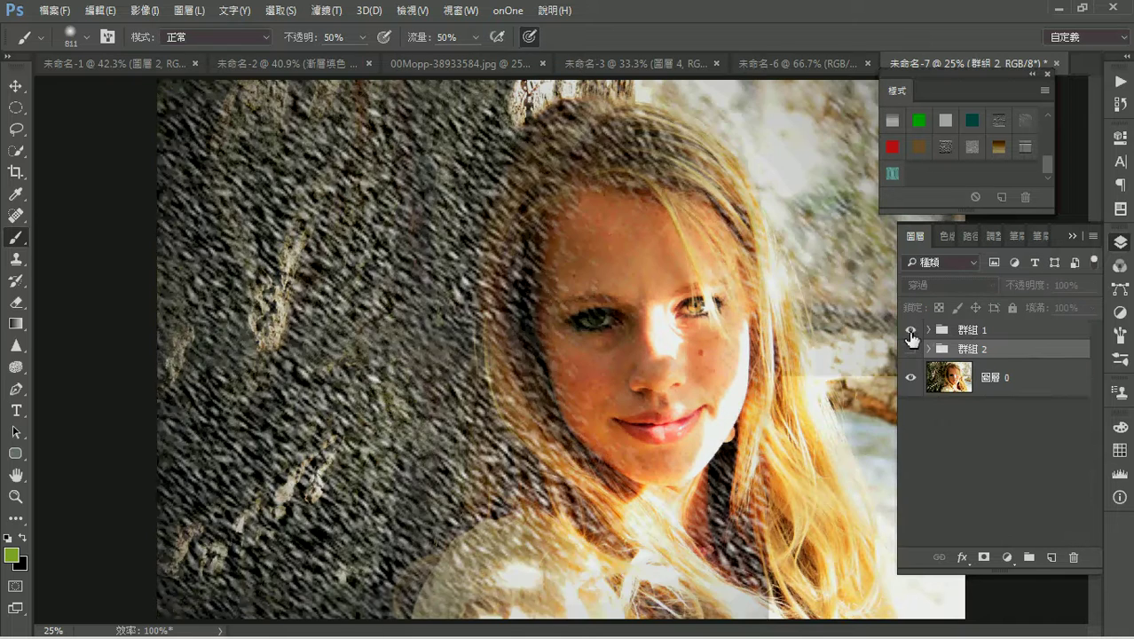
{"action": "left_click", "coordinate": [910, 349]}
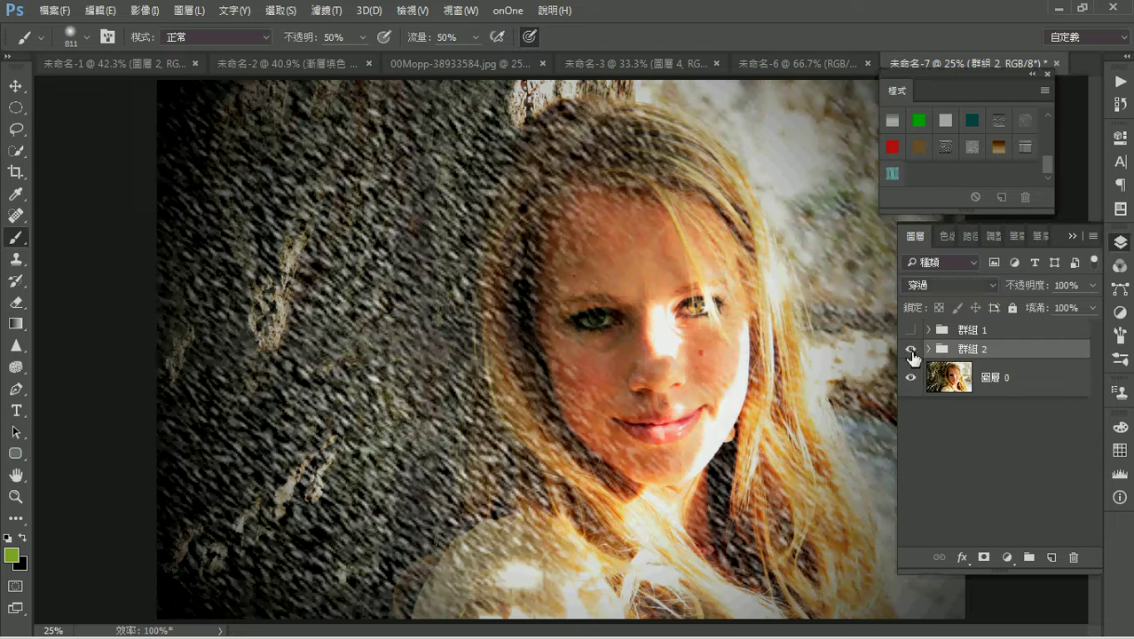
{"action": "left_click", "coordinate": [928, 349]}
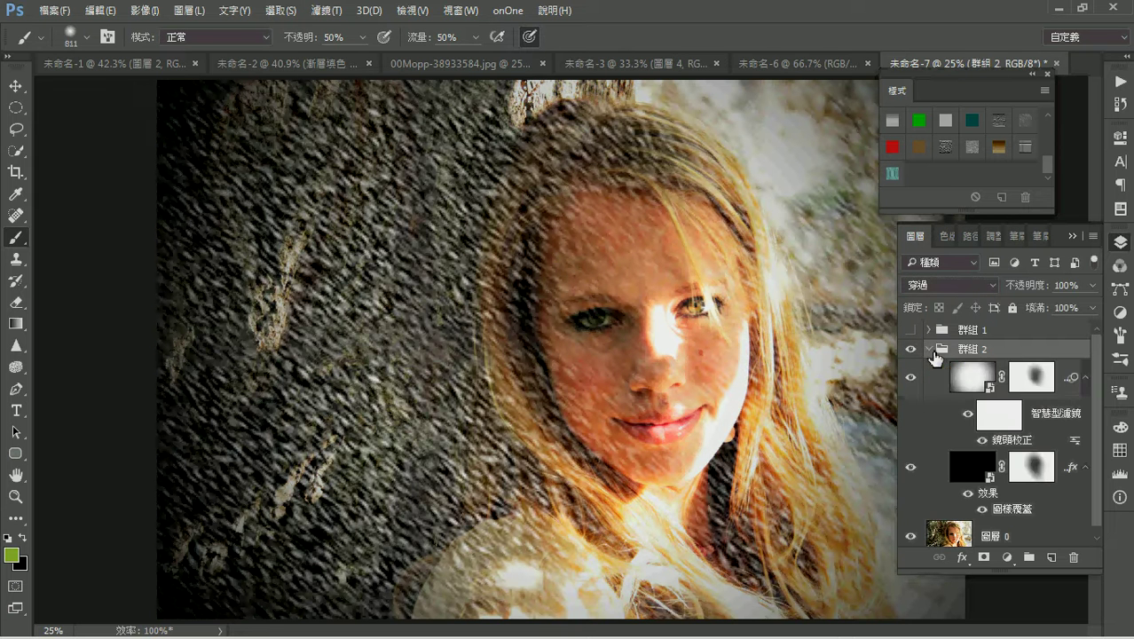
{"action": "left_click", "coordinate": [992, 391]}
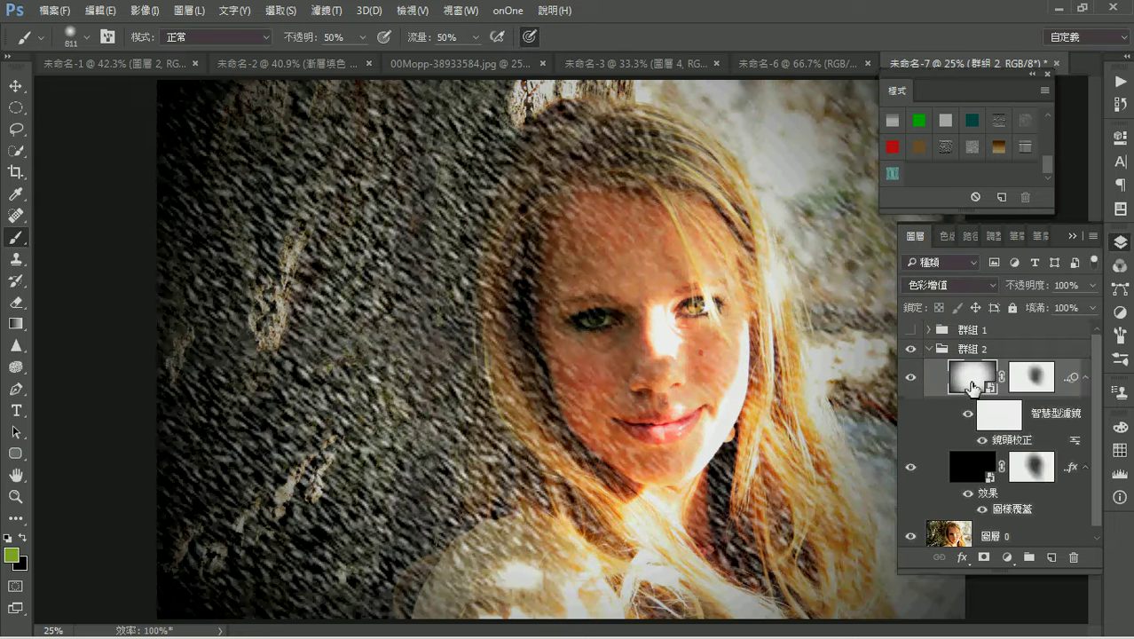
{"action": "left_click", "coordinate": [1092, 286]}
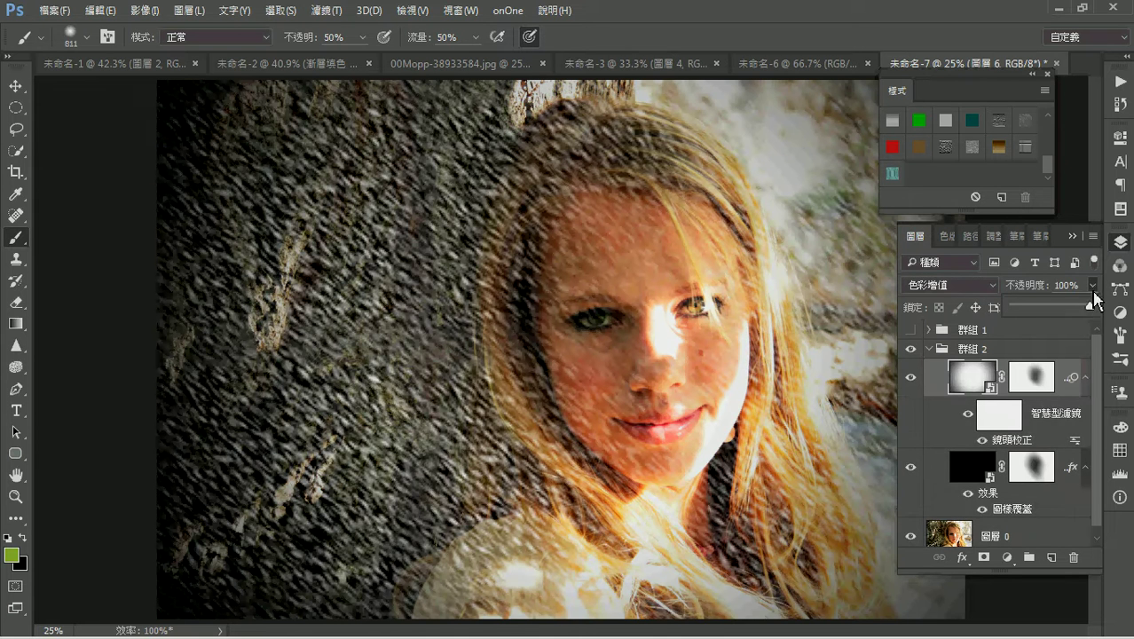
{"action": "left_click_drag", "start_coordinate": [1091, 315], "coordinate": [1110, 312]}
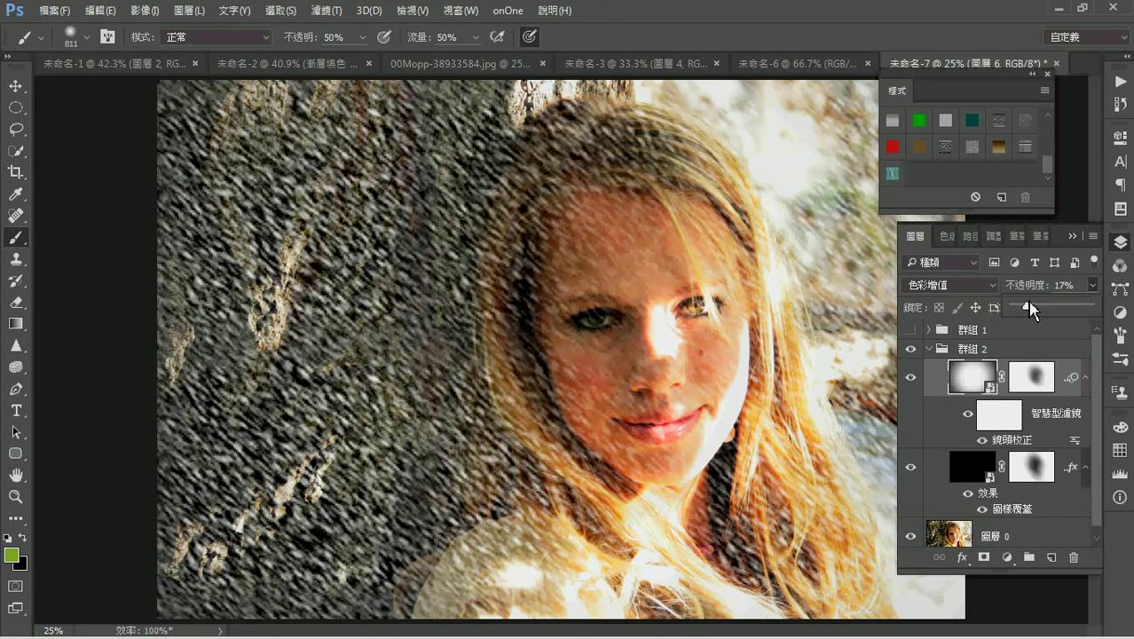
{"action": "left_click", "coordinate": [1096, 289]}
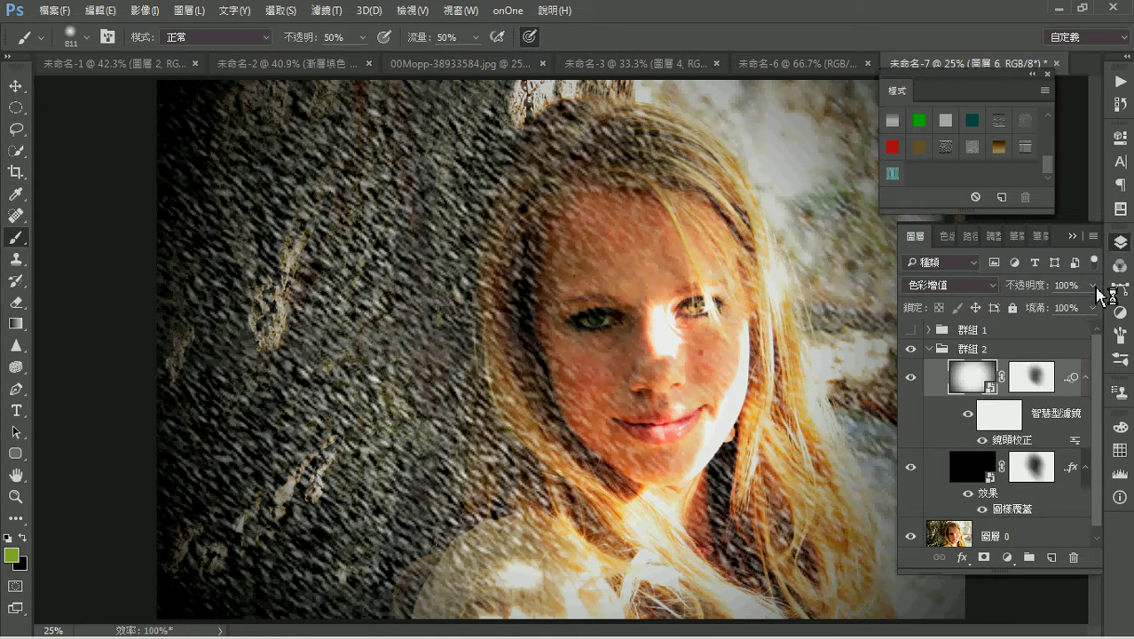